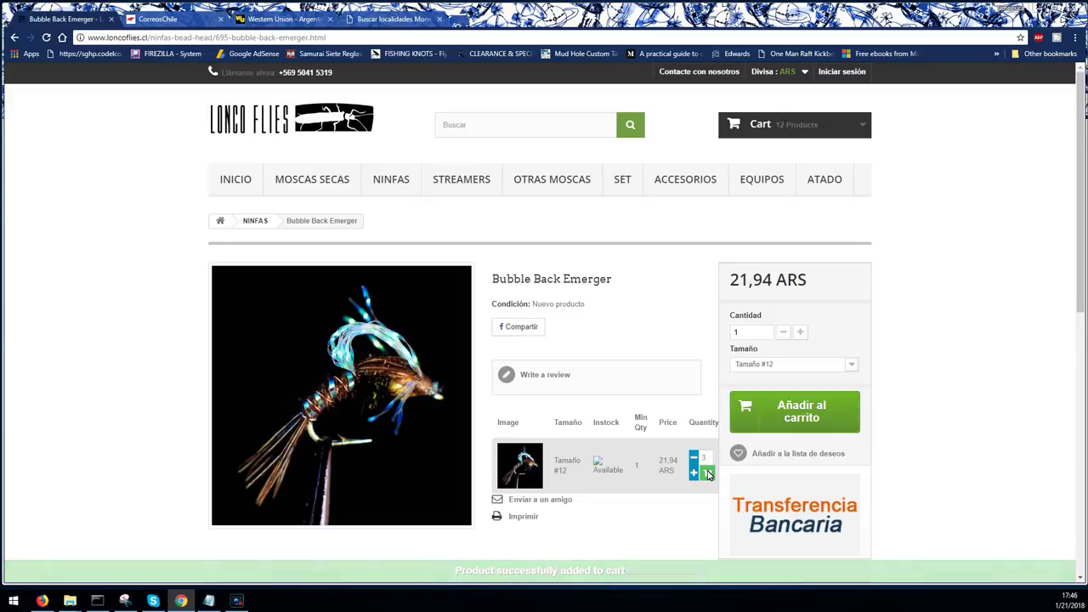
- Search 'caddis larva' and add three size #12 Caddis Larva flies to the cart
left_click(514, 127)
type("caddis l")
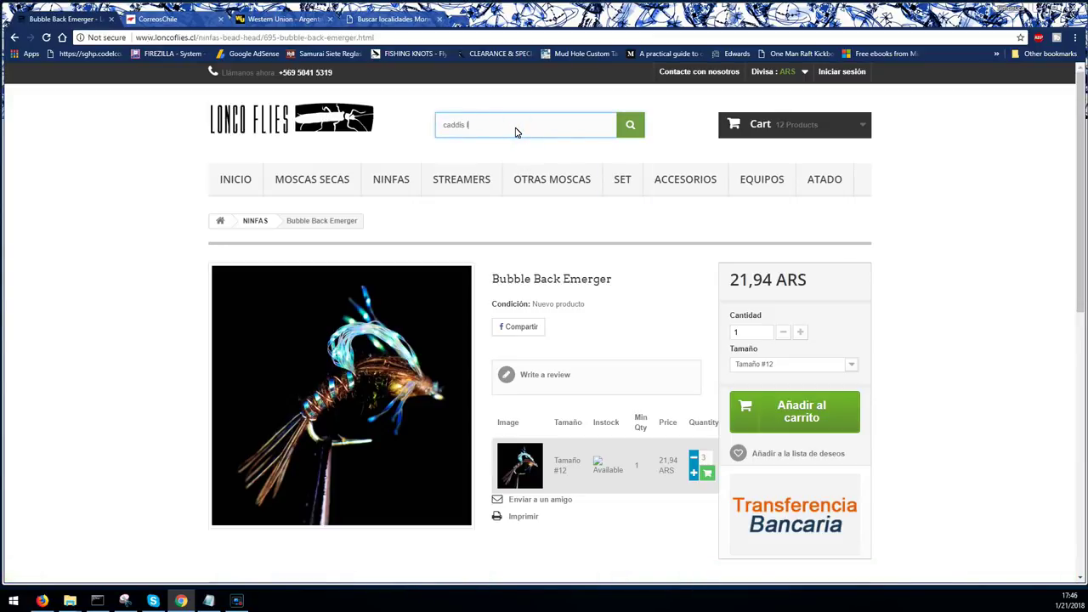
type("arva")
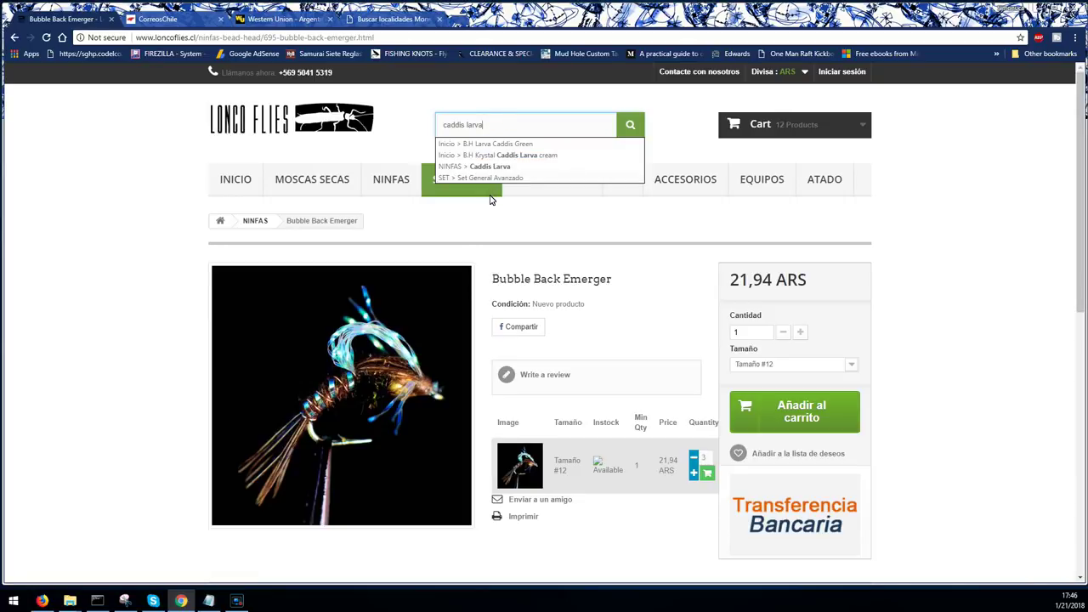
left_click(493, 167)
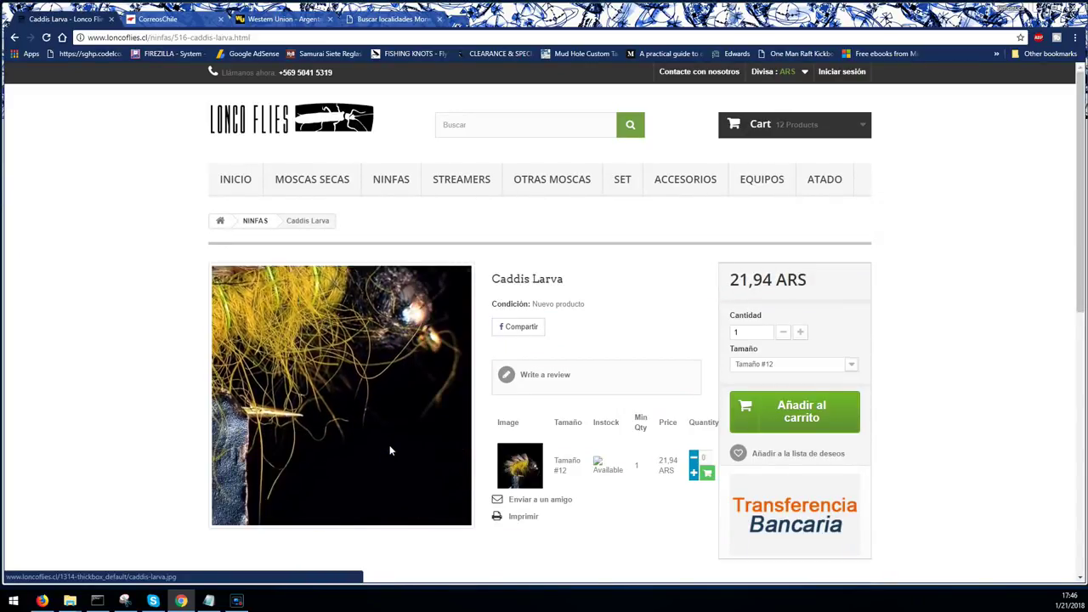
left_click(695, 474)
left_click(695, 474)
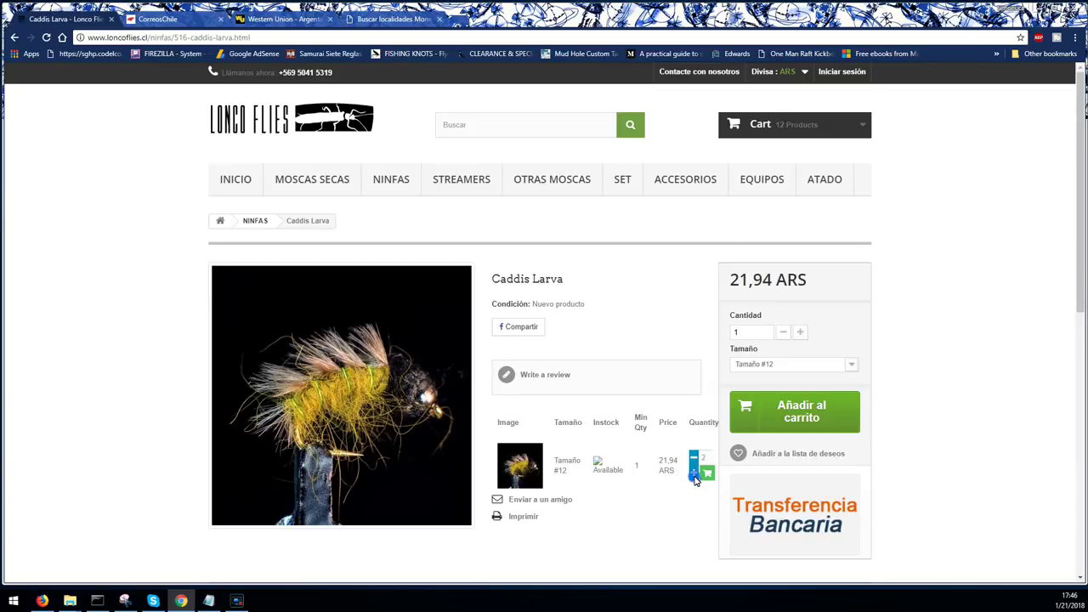
left_click(694, 475)
left_click(707, 475)
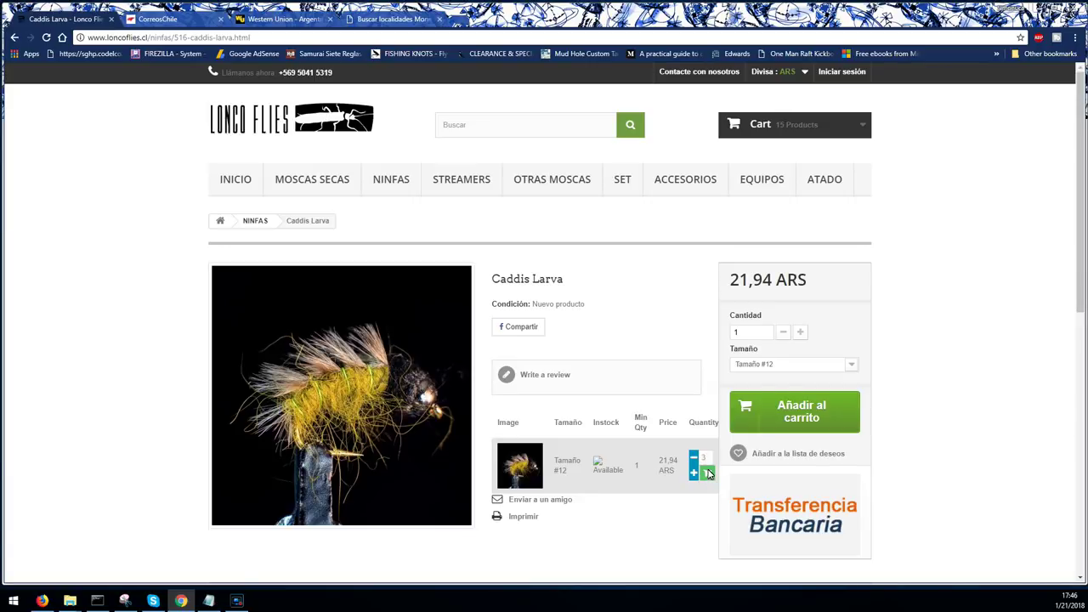
mouse_move(845, 133)
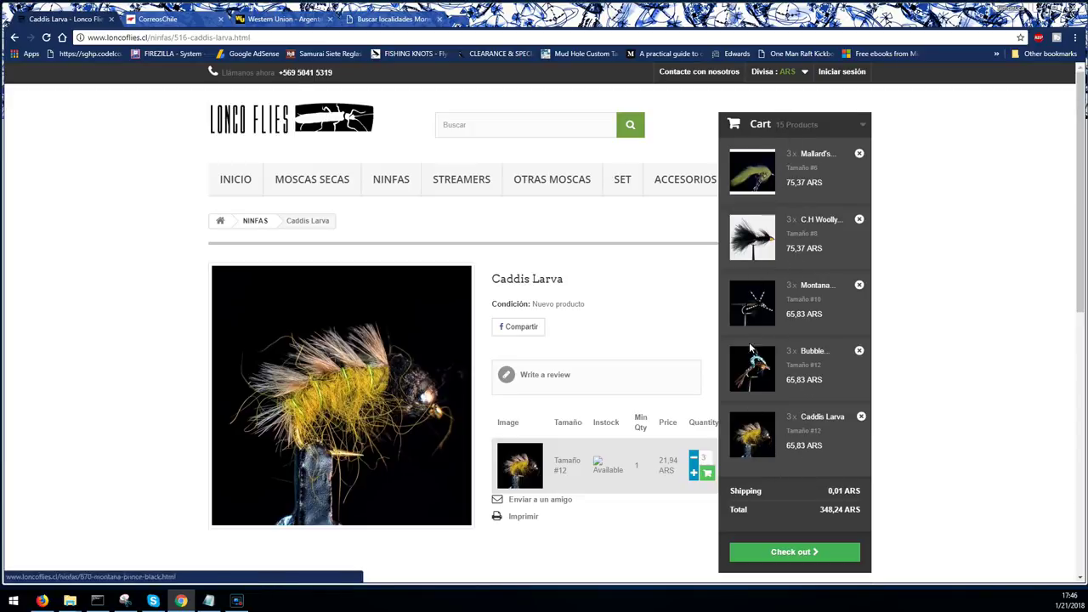
- Review the cart totals (first row 75,37 ARS, order total 348,24 ARS) and proceed to sign-in
left_click(785, 554)
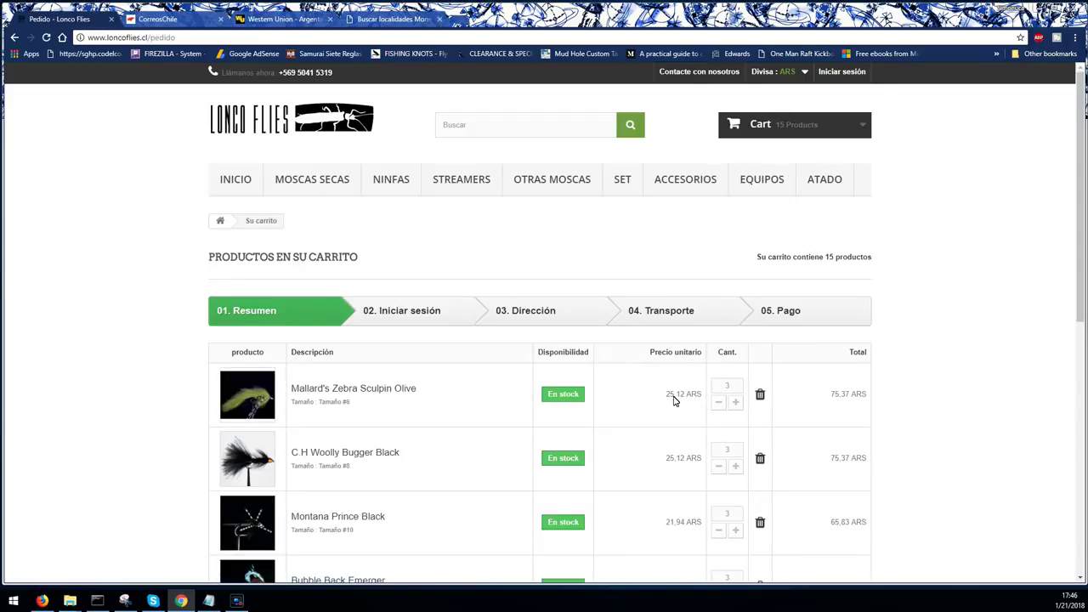
scroll(674, 402, "down", 2)
scroll(675, 402, "down", 1)
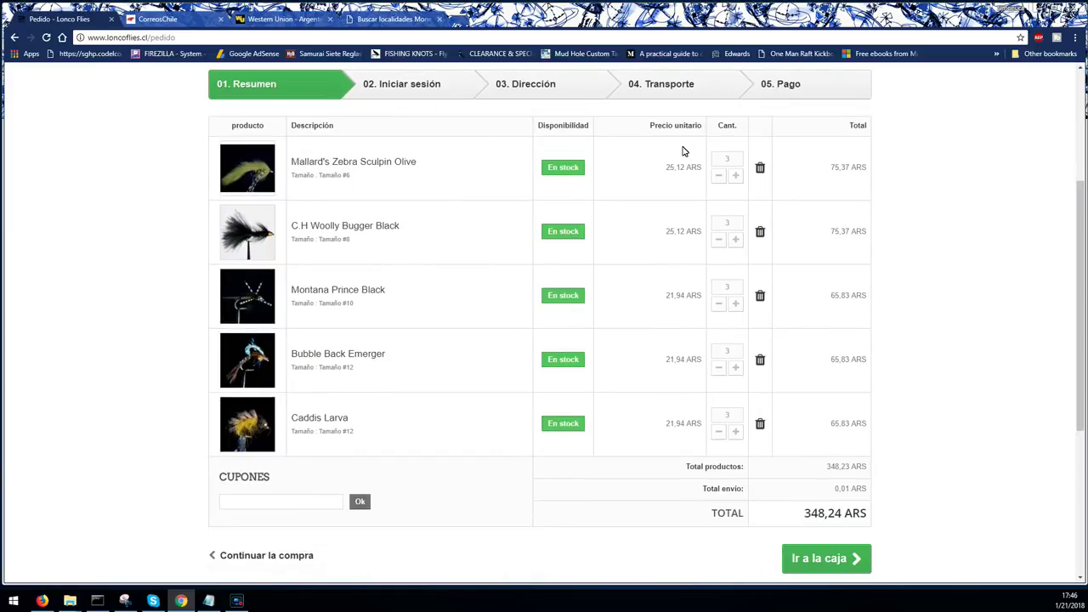
left_click_drag(666, 170, 693, 171)
left_click_drag(821, 168, 860, 183)
scroll(834, 330, "down", 2)
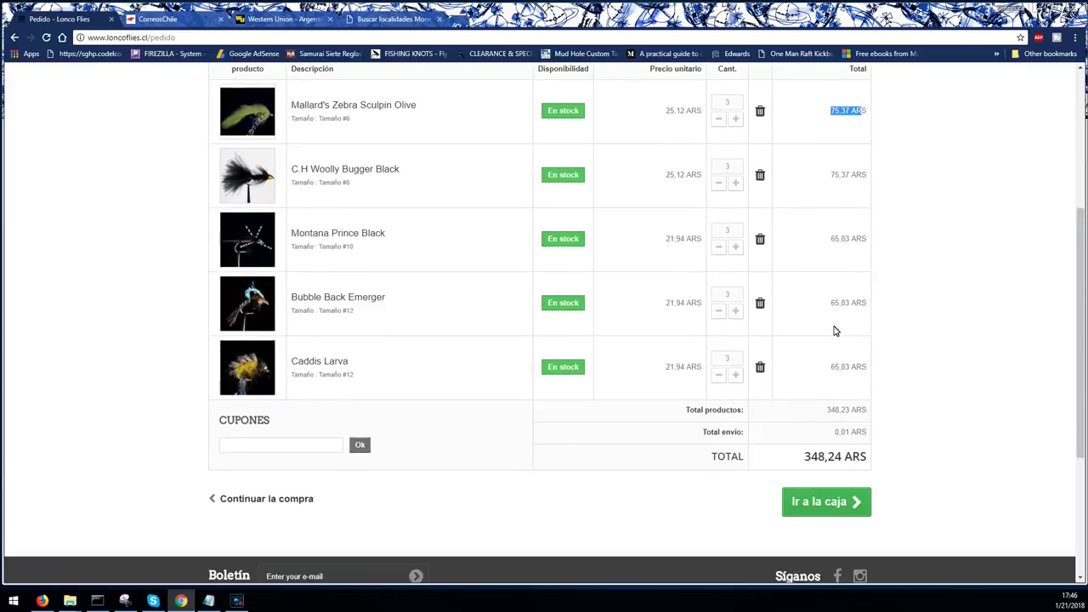
left_click_drag(803, 403, 848, 406)
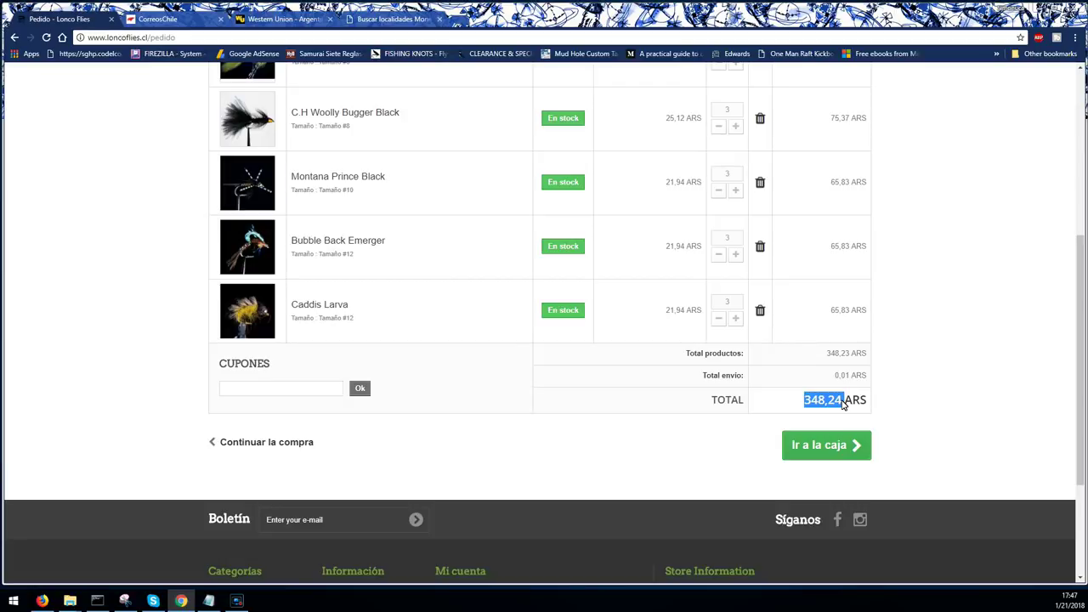
left_click(825, 444)
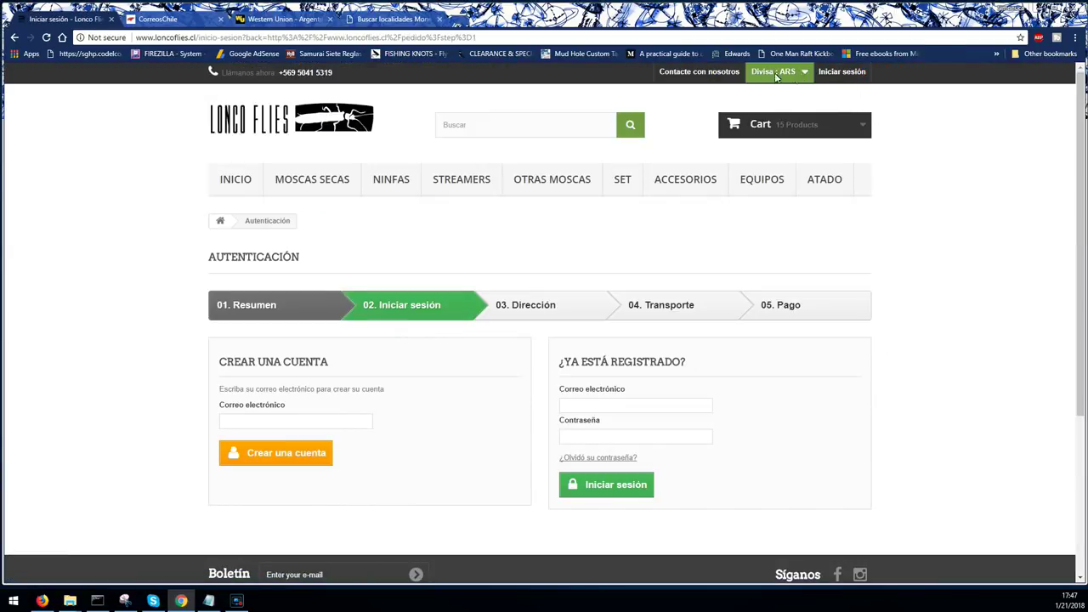
- Enter the customer's email address and start creating a new account
left_click(308, 423)
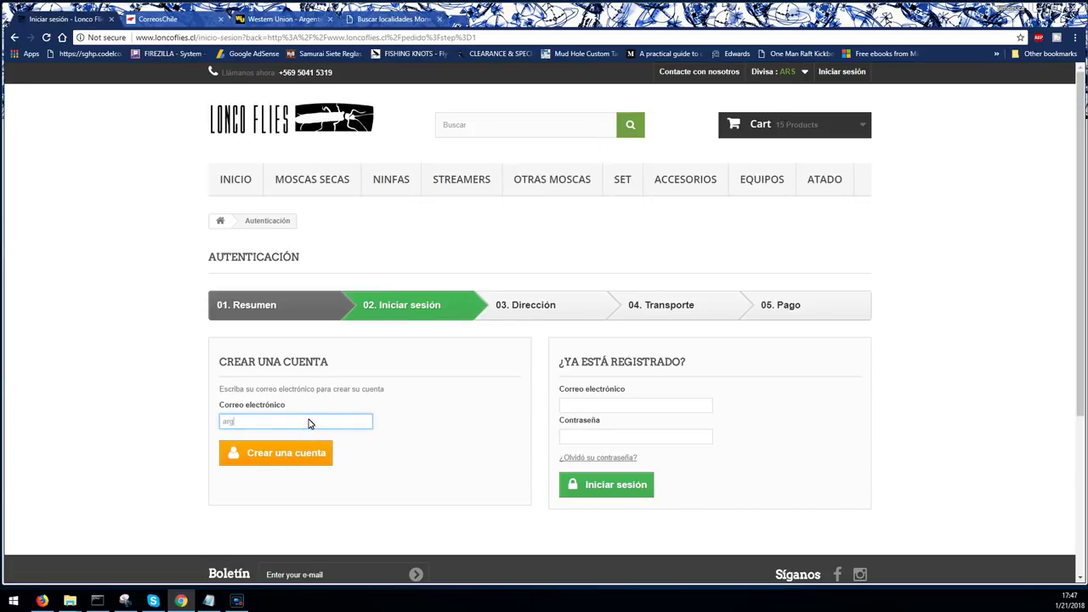
left_click(286, 454)
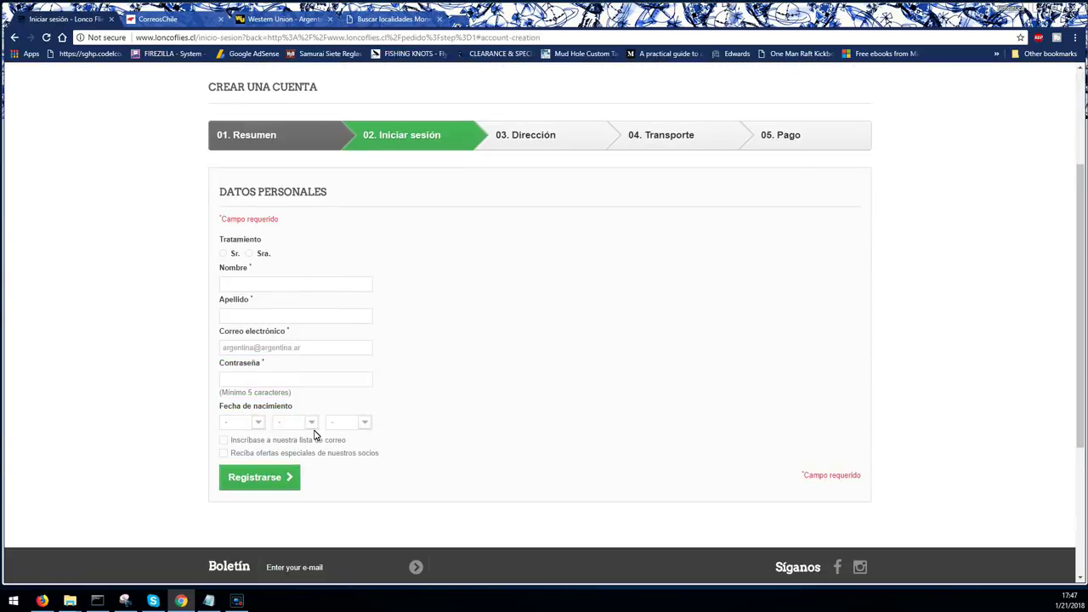
- Fill in the customer's first name and last name on the registration form
left_click(281, 286)
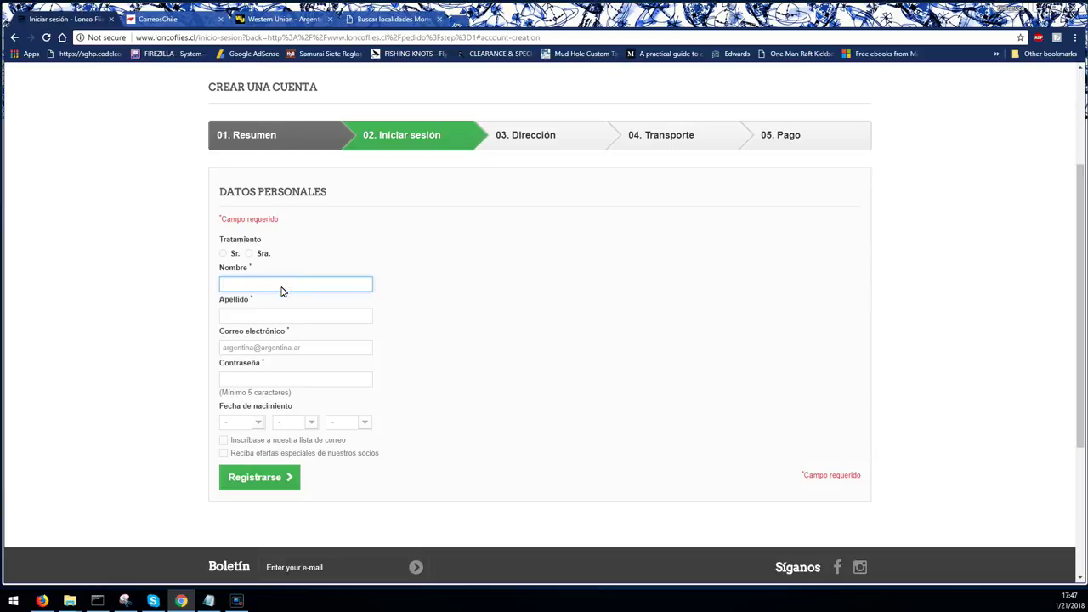
type("Simon")
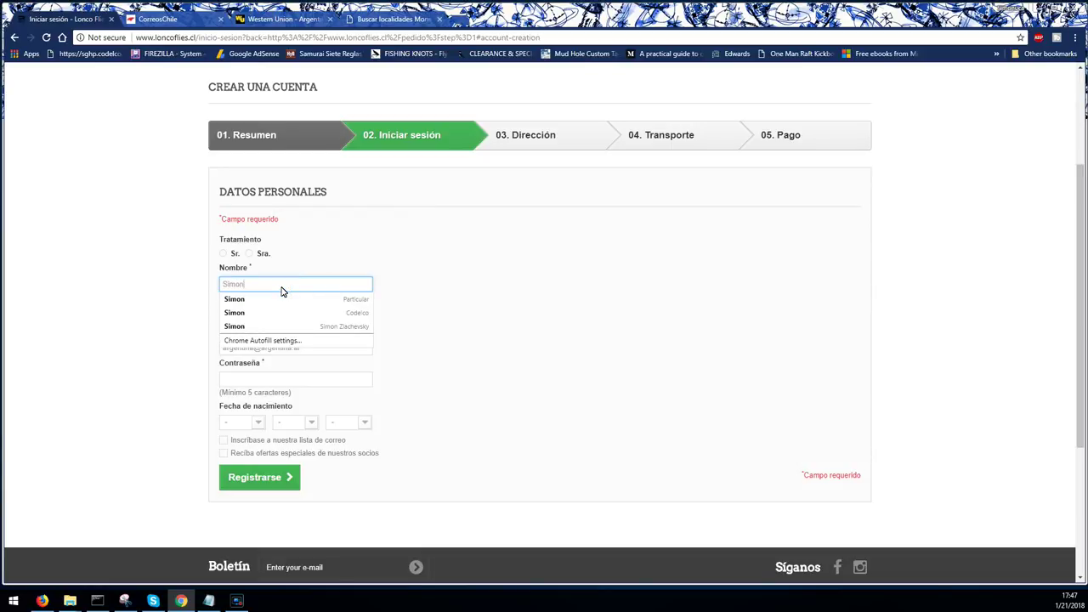
key("Tab")
type("Zl")
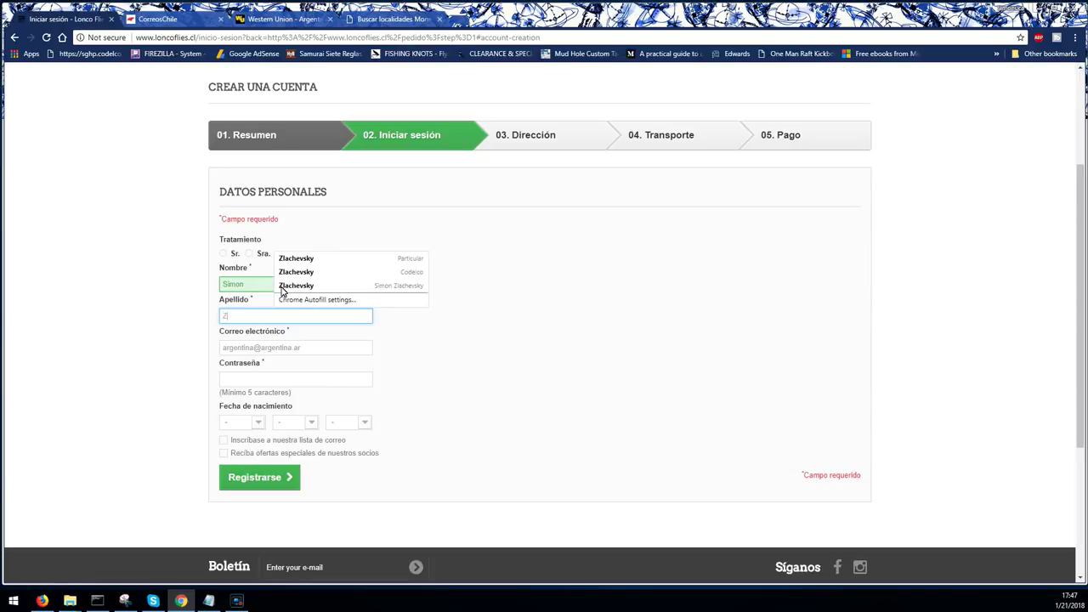
key("BackSpace")
key("BackSpace")
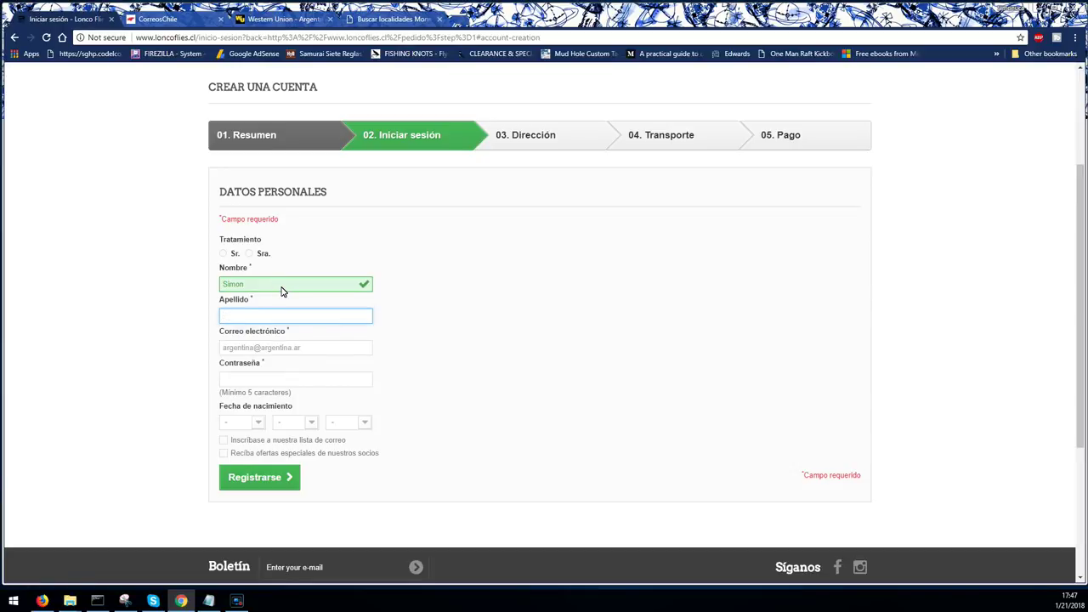
double_click(282, 288)
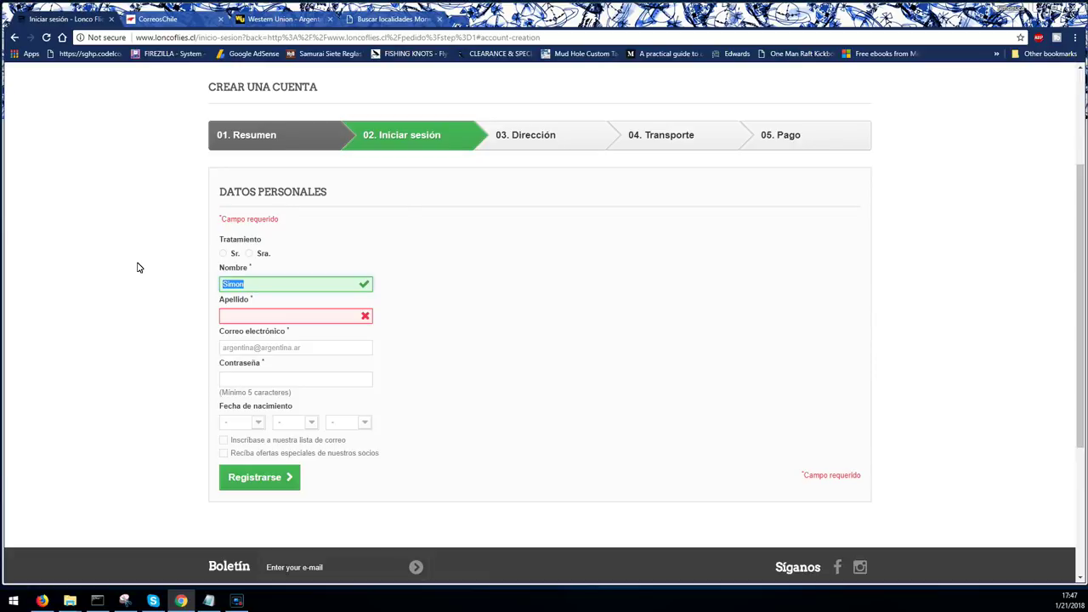
key("End")
type("uca")
key("Tab")
type("Si")
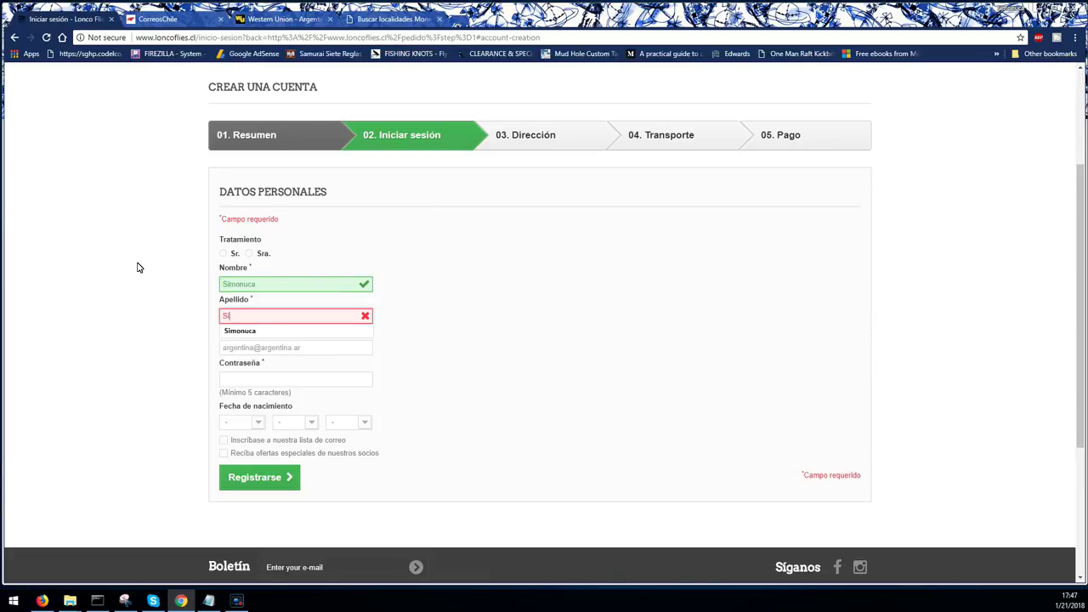
type("monuca")
- Set the account password and birth date 5 Enero 1981, then submit the registration
left_click(251, 347)
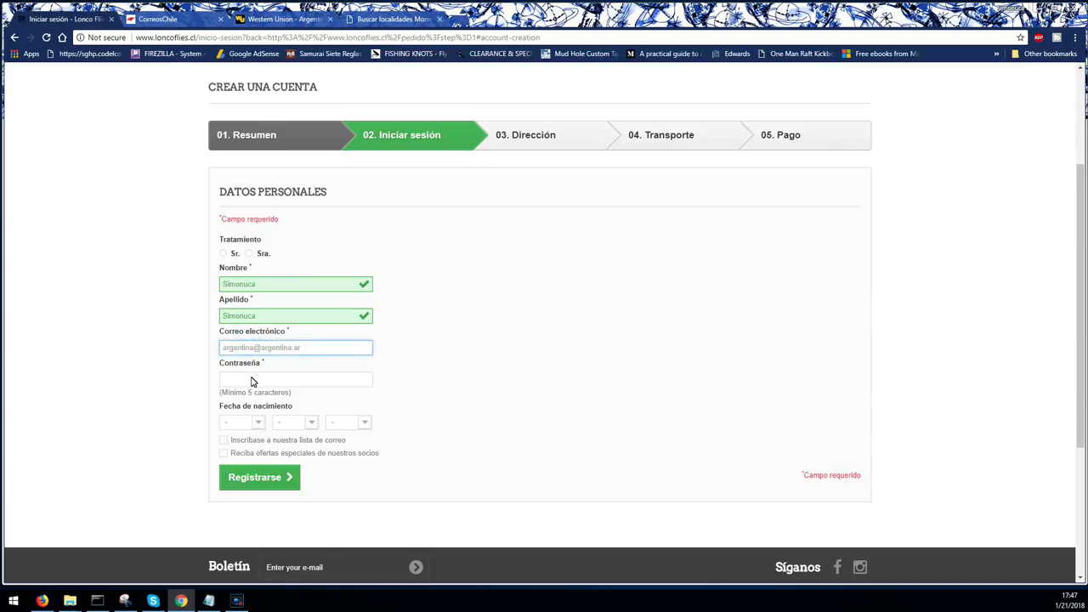
left_click(251, 382)
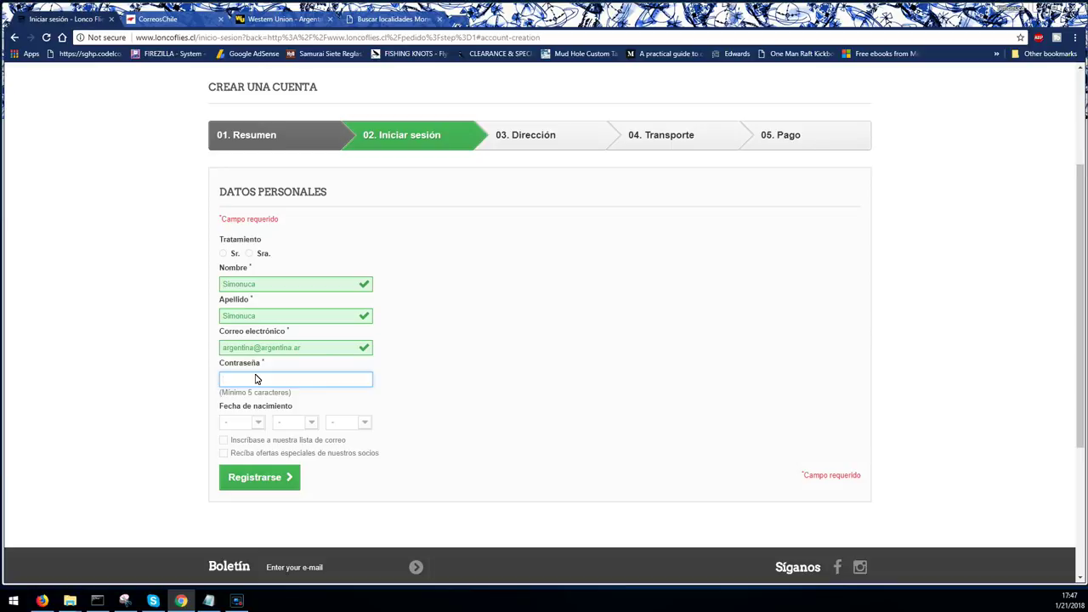
type("123456")
left_click(258, 422)
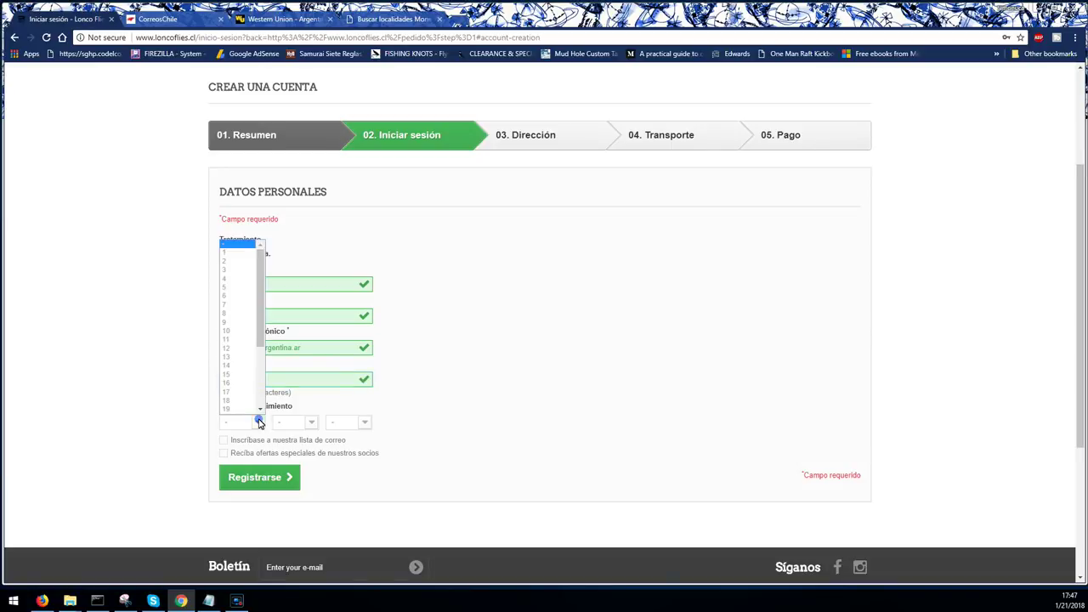
left_click(232, 284)
left_click(299, 422)
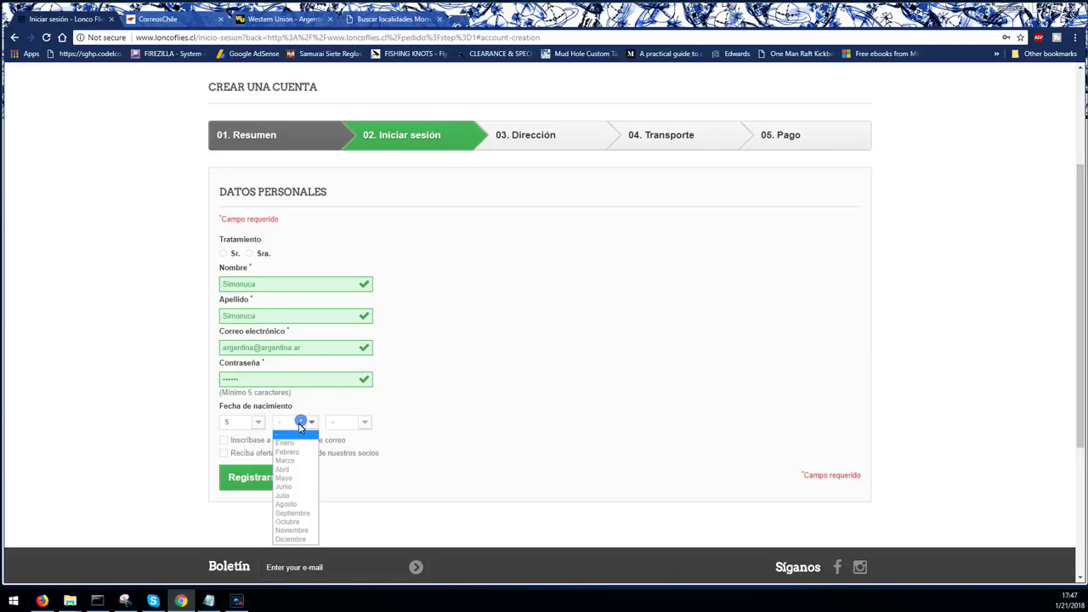
left_click(296, 443)
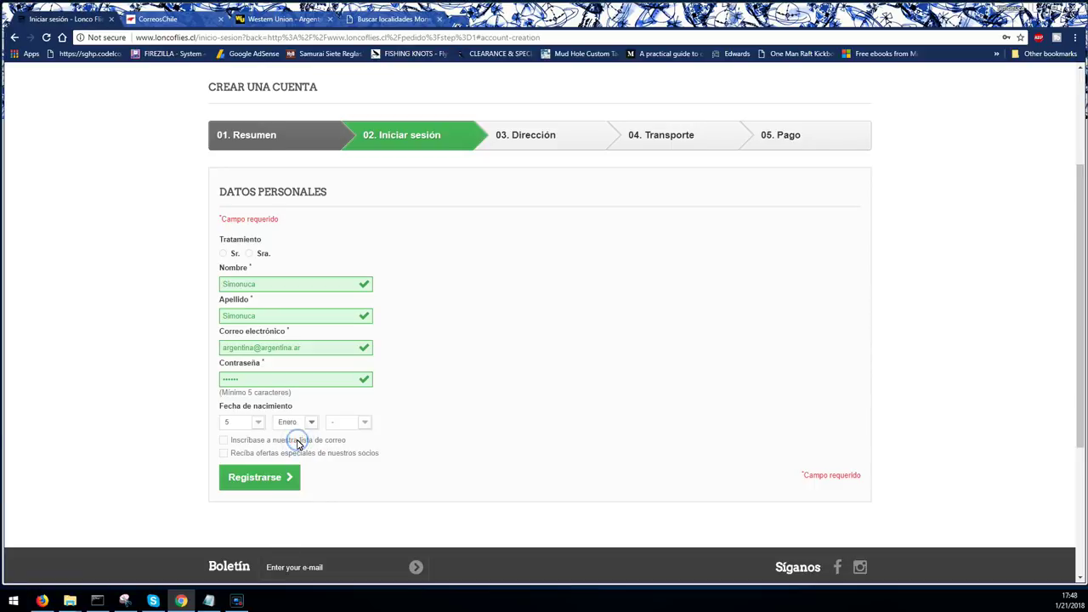
left_click(339, 422)
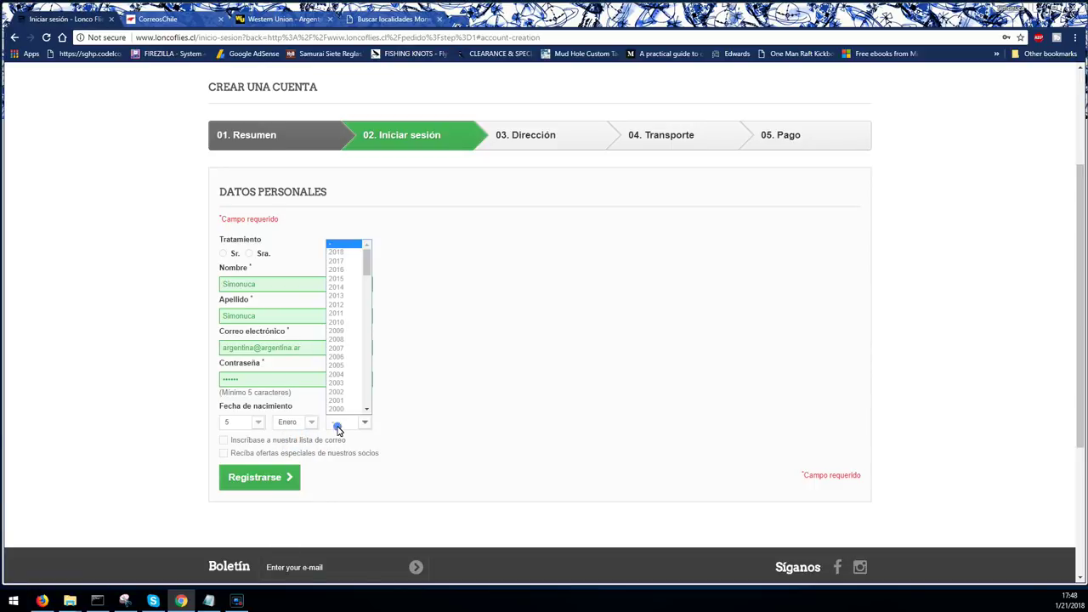
scroll(344, 351, "down", 5)
left_click(343, 349)
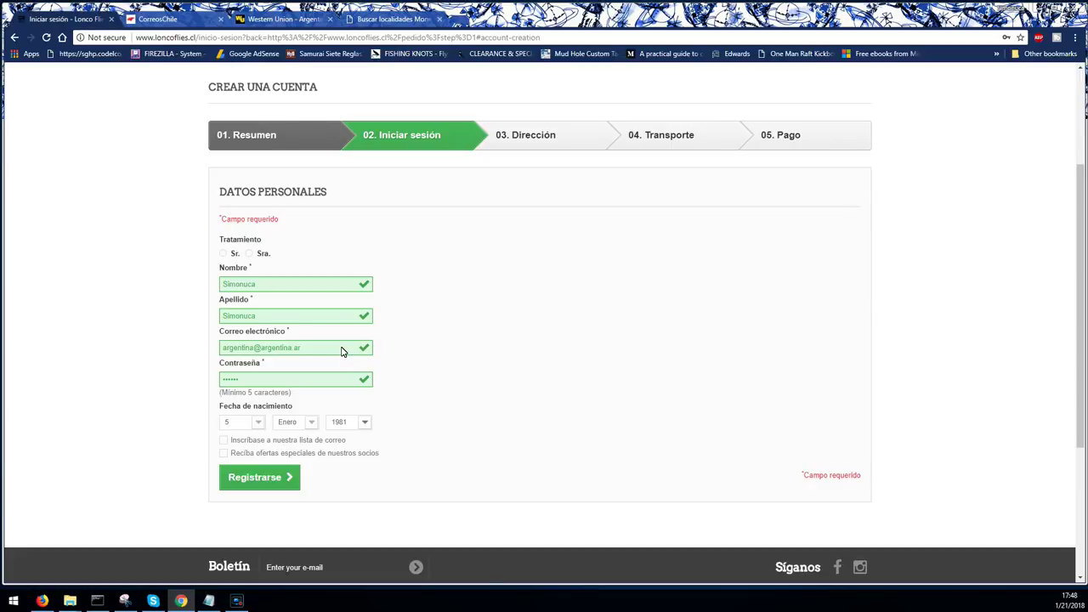
left_click(244, 479)
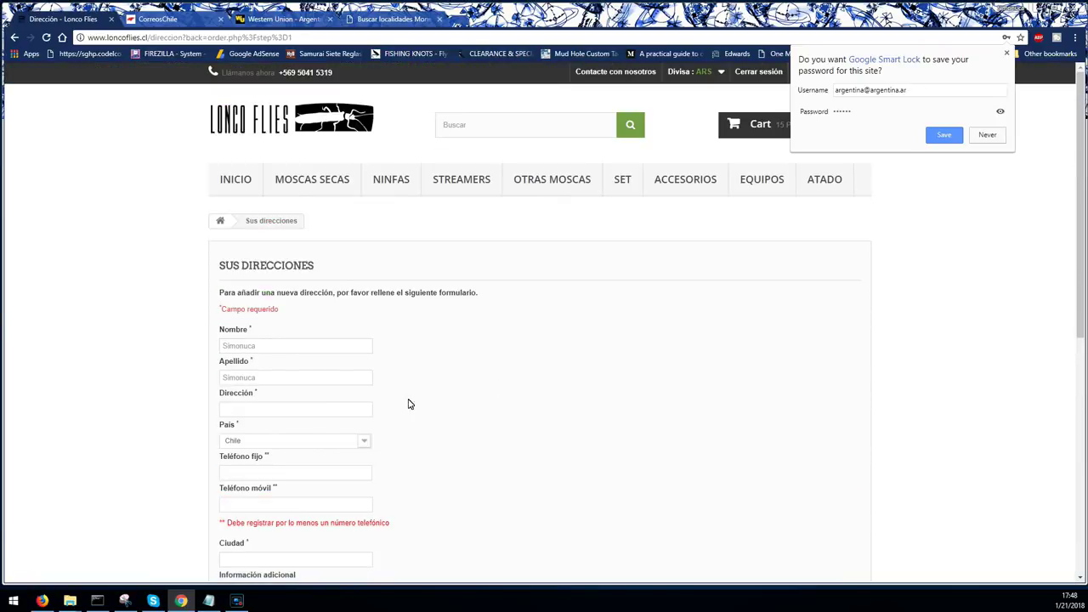
- Fill the street address from the suggestion and set the country to Argentina
left_click(286, 409)
scroll(576, 456, "down", 1)
scroll(576, 458, "down", 1)
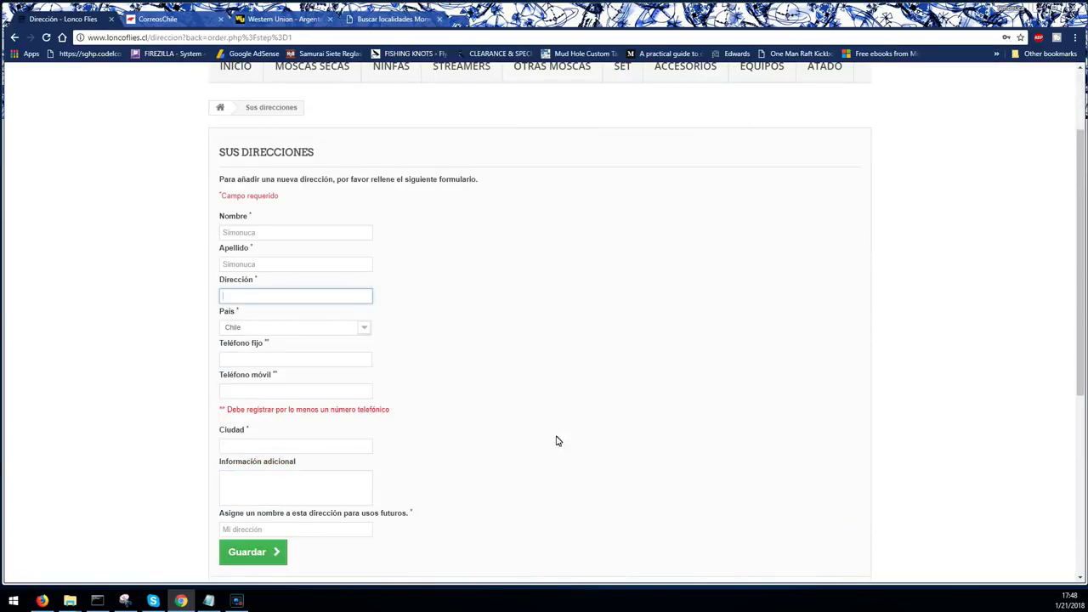
type("Mend")
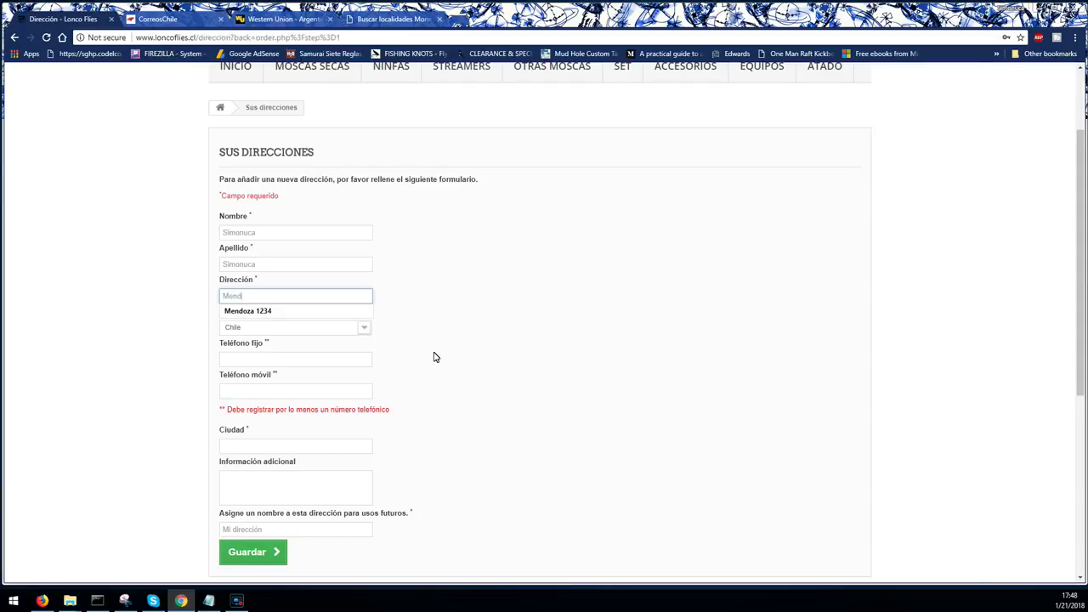
type("oza")
left_click(308, 312)
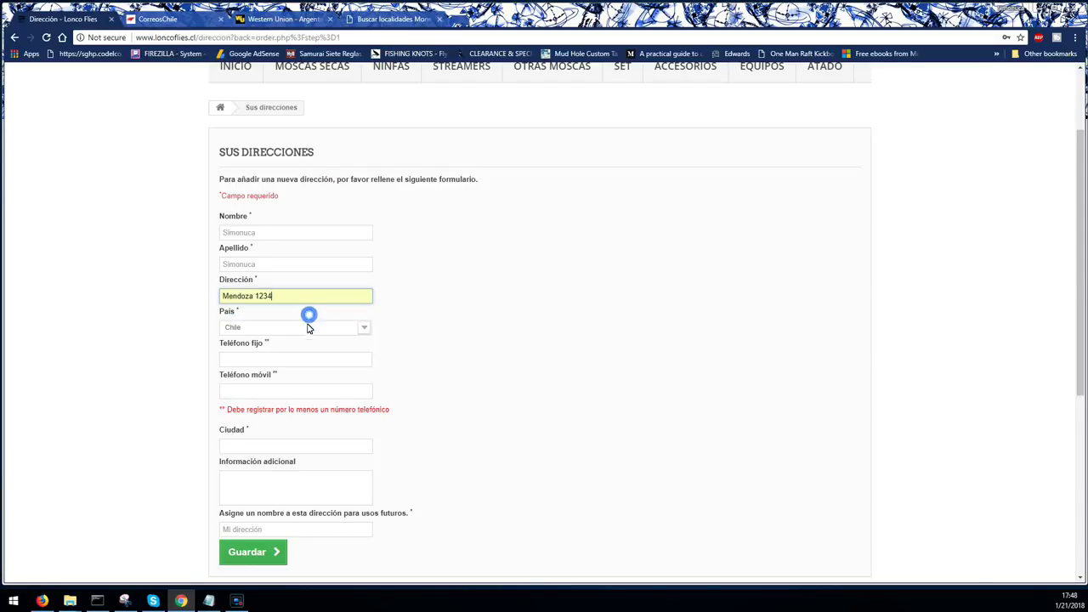
left_click(306, 329)
left_click(287, 340)
left_click(286, 327)
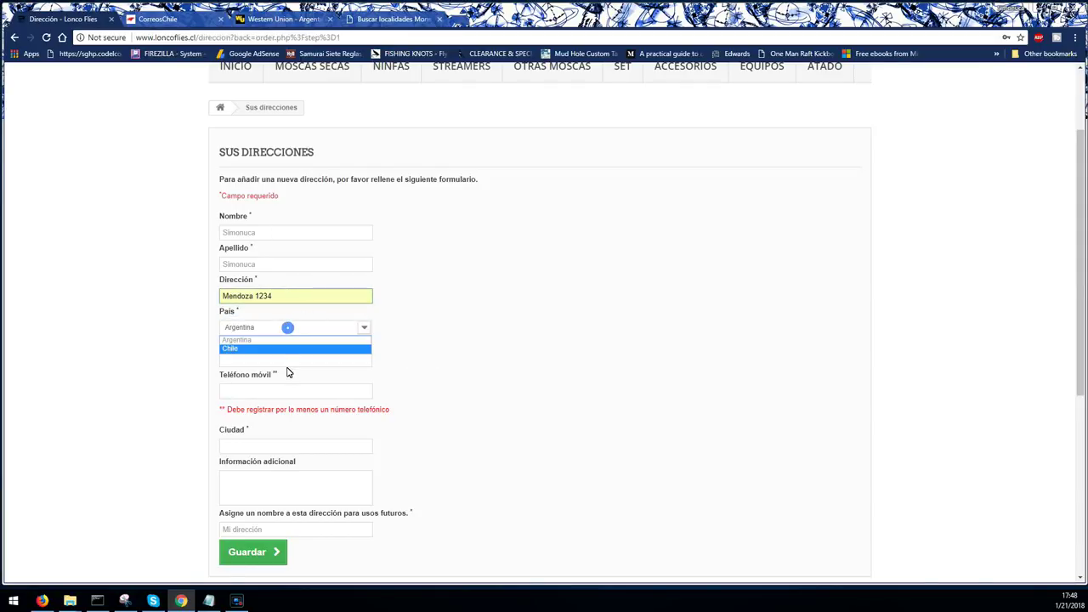
left_click(288, 340)
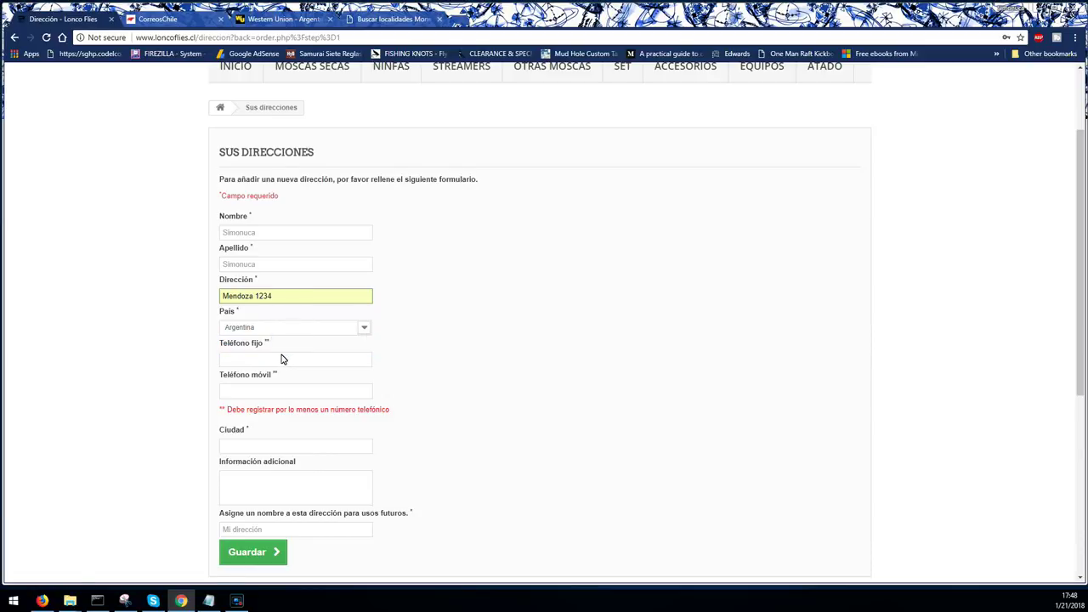
- Enter the landline and mobile phone numbers and set the city to Mendoza
left_click(281, 358)
type("23423423423")
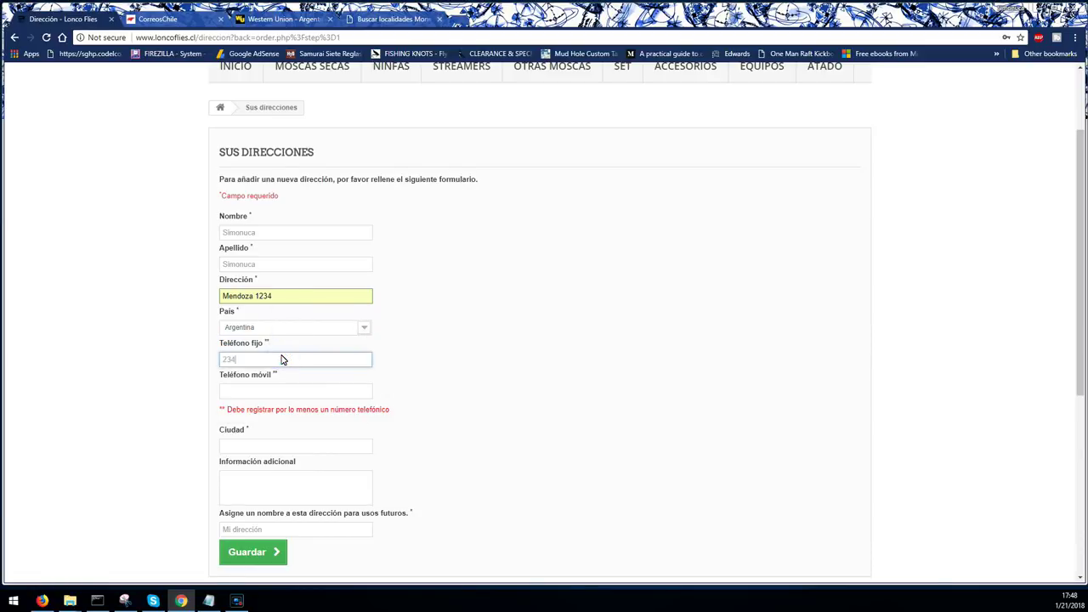
left_click(275, 389)
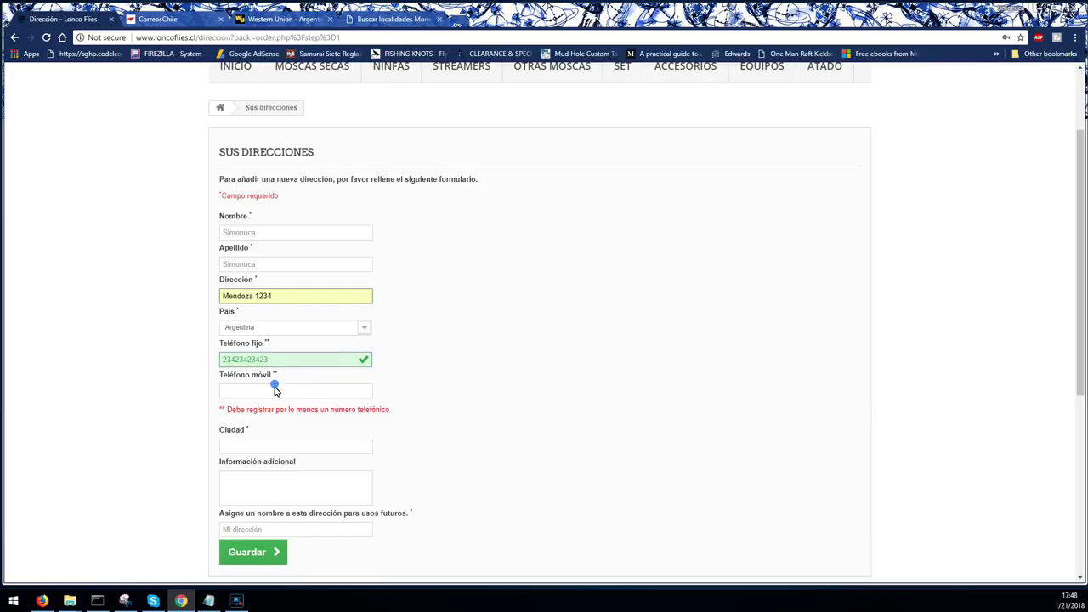
type("234234234234")
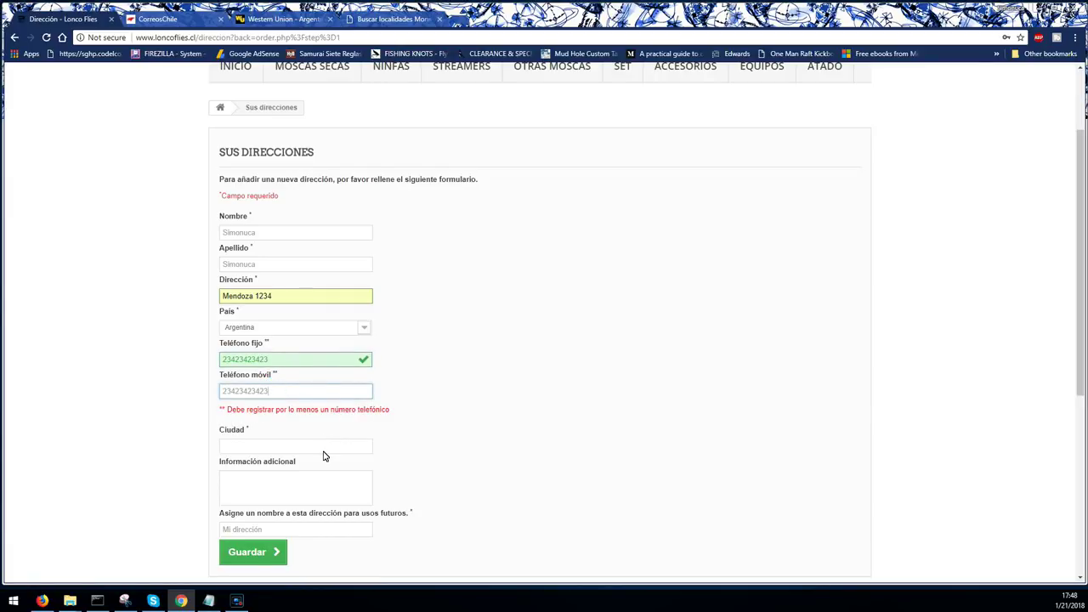
left_click(325, 450)
type("Men")
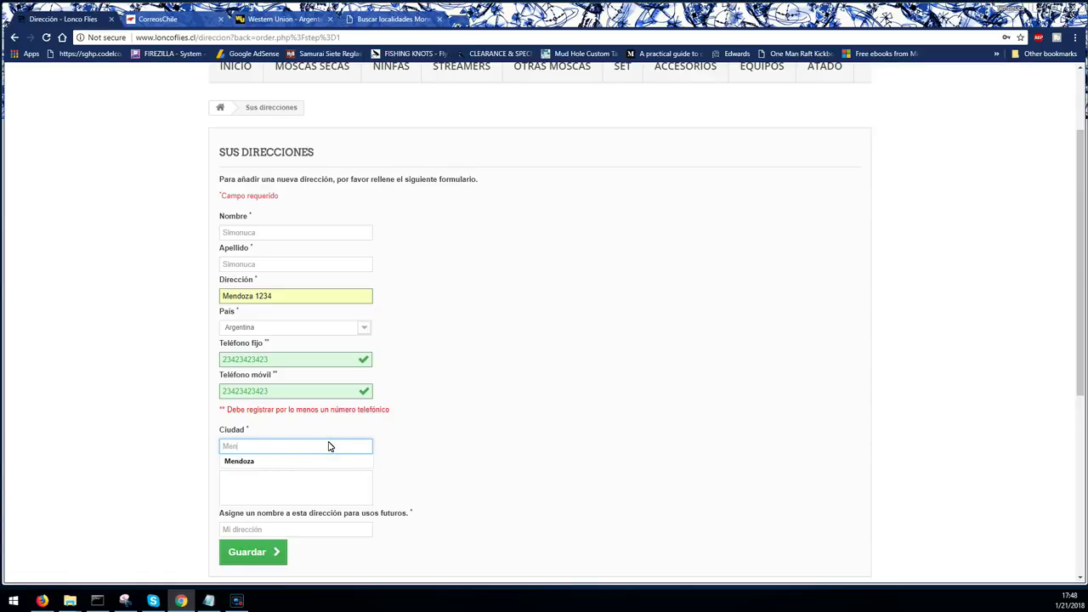
type("doza")
left_click(338, 439)
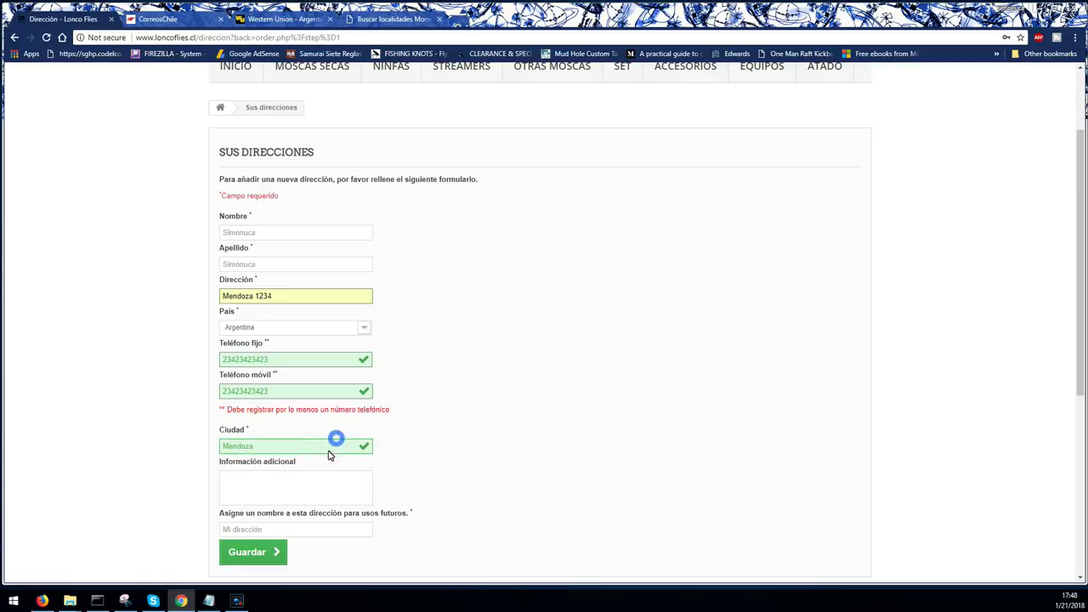
left_click(298, 492)
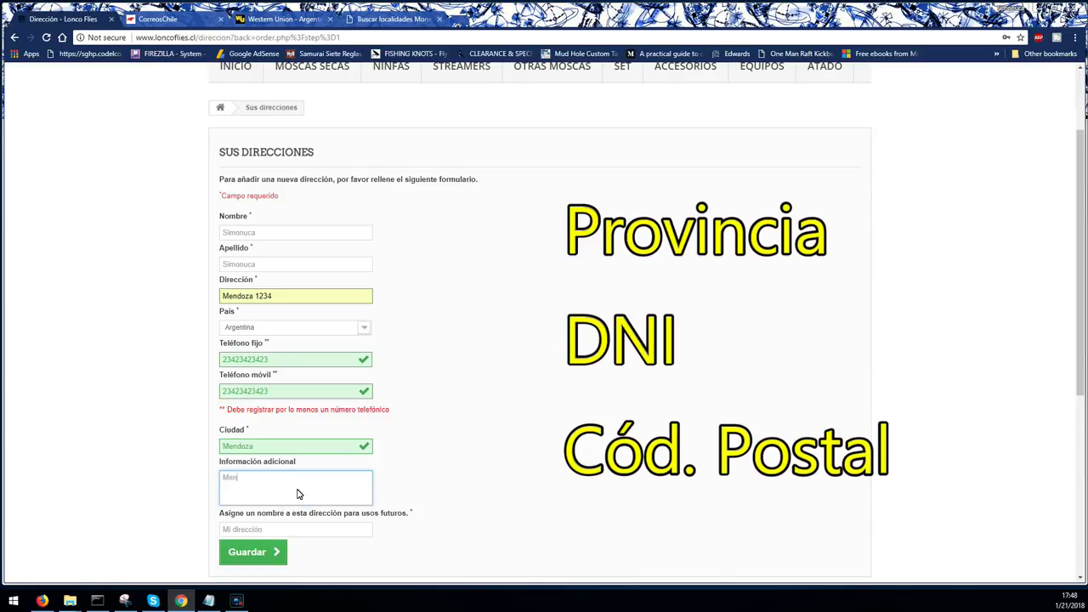
- Add province Mendoza and the DNI to the additional information, then save the address as Mi dirección
type("doza")
key("Home")
type("Prov: Mendoza ")
type("DNI")
type(": 2342424234")
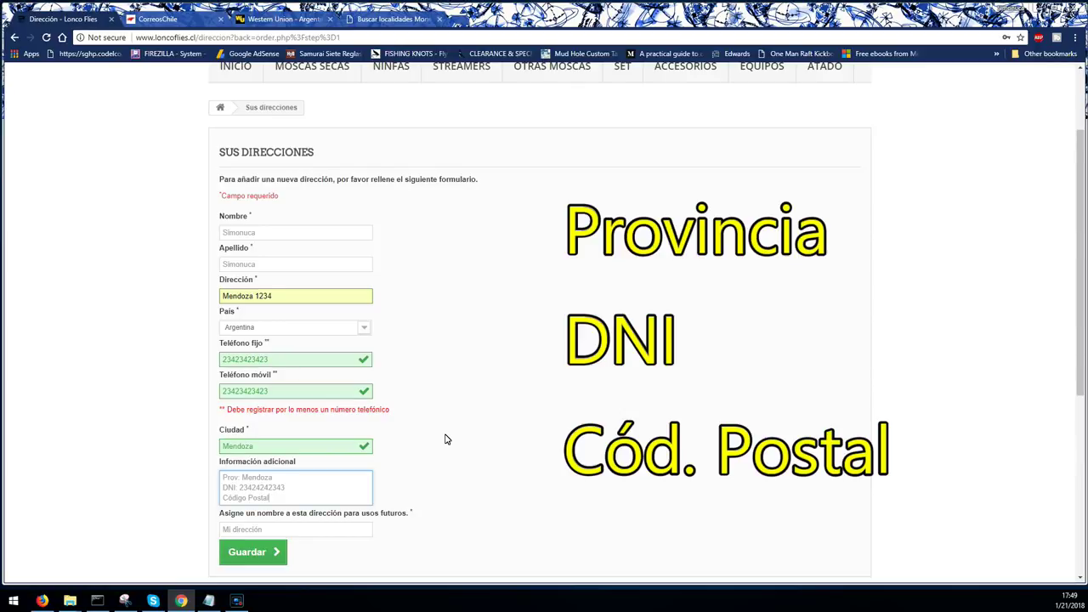
left_click(312, 530)
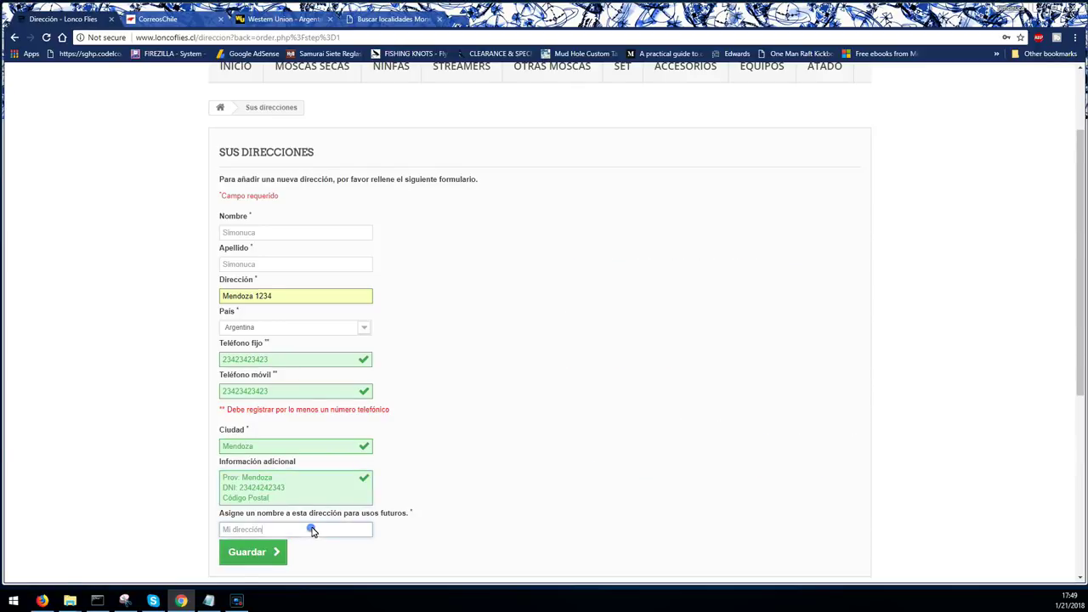
left_click(250, 552)
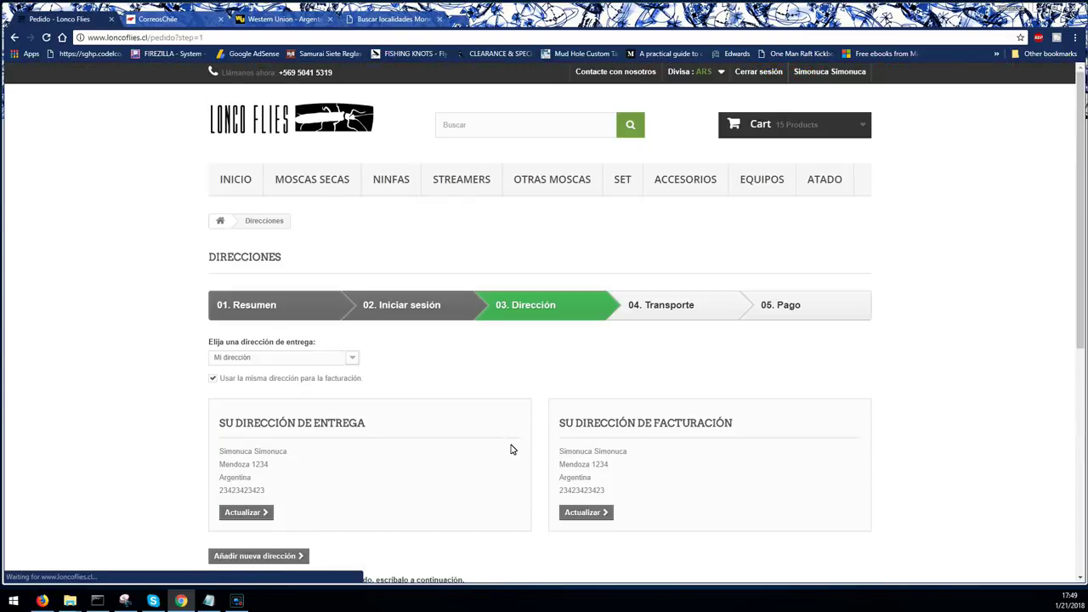
- Write an order comment with postal code, Provincia: Mendoza, phone number and DNI on separate lines
scroll(513, 446, "down", 1)
scroll(494, 518, "down", 1)
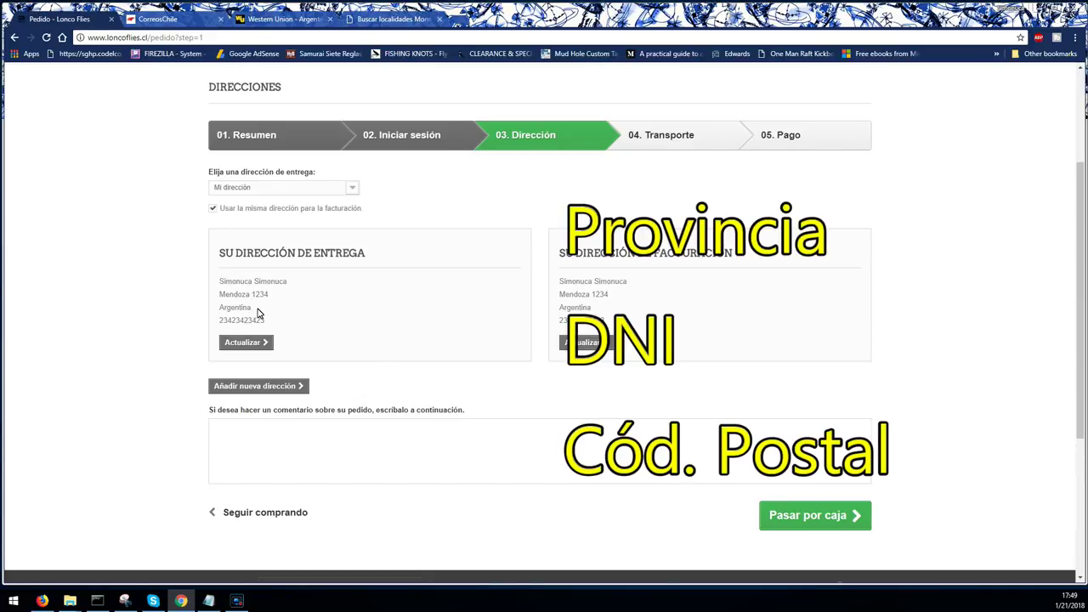
left_click(299, 455)
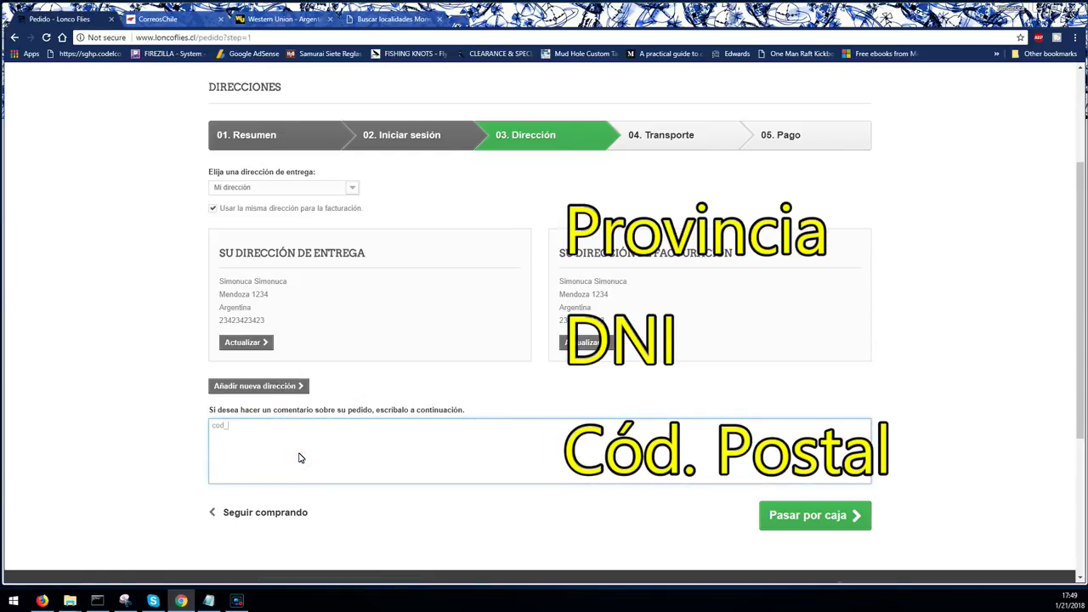
type("postal: 234234")
key("Return")
type("Provi")
key("BackSpace")
type("ncia: Mendoza")
key("Return")
type("Nr tele")
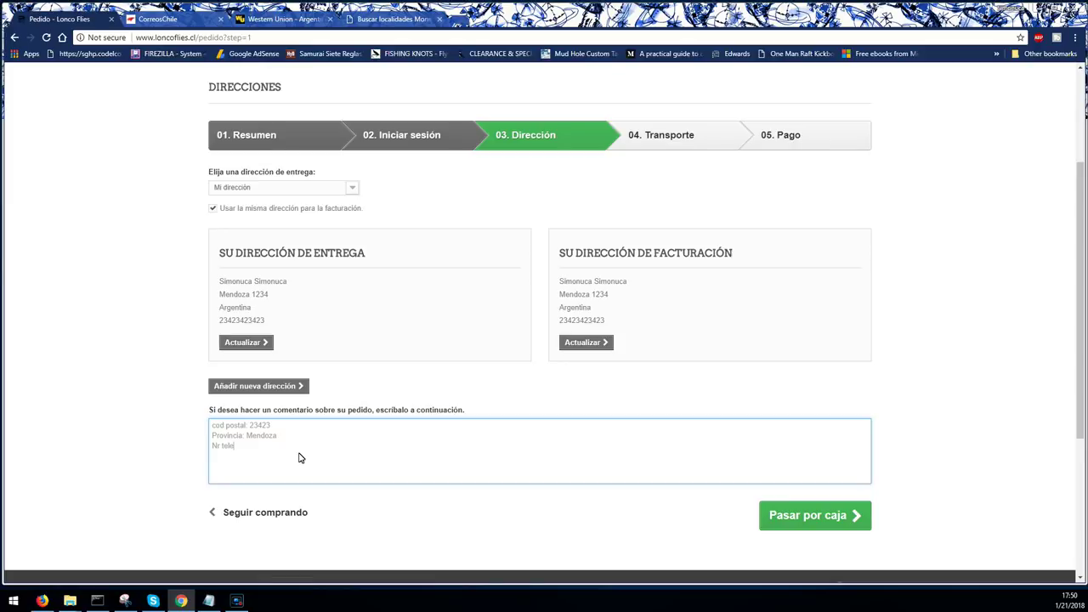
type("fono: 23423423434")
key("Return")
type("DNI: 423434343")
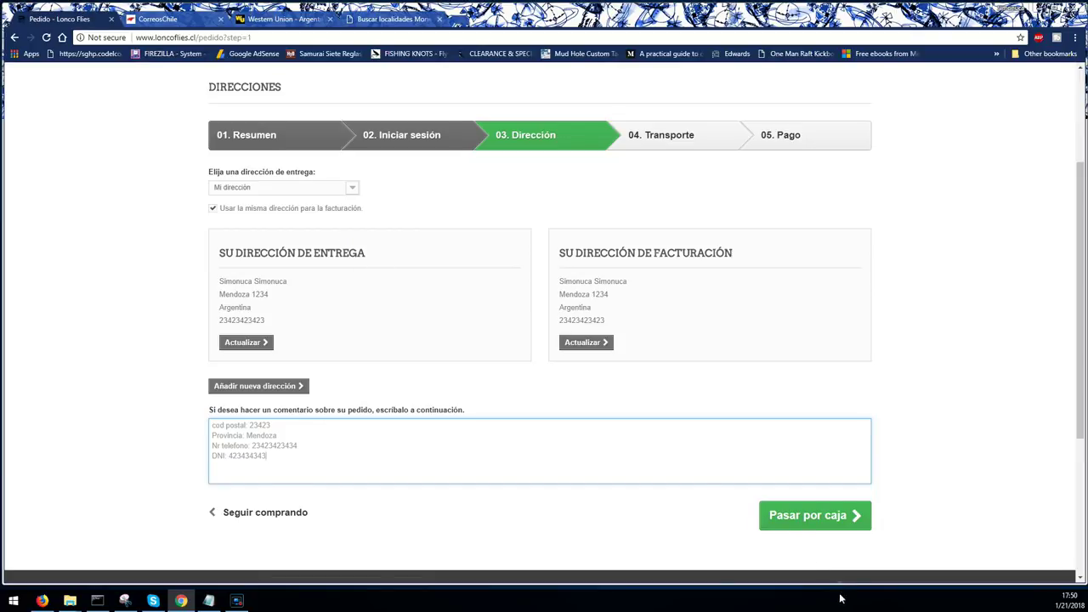
- Review Correos de Chile shipping (5 a 25 días hábiles, 143,10 ARS) and accept the terms of sale
left_click(813, 517)
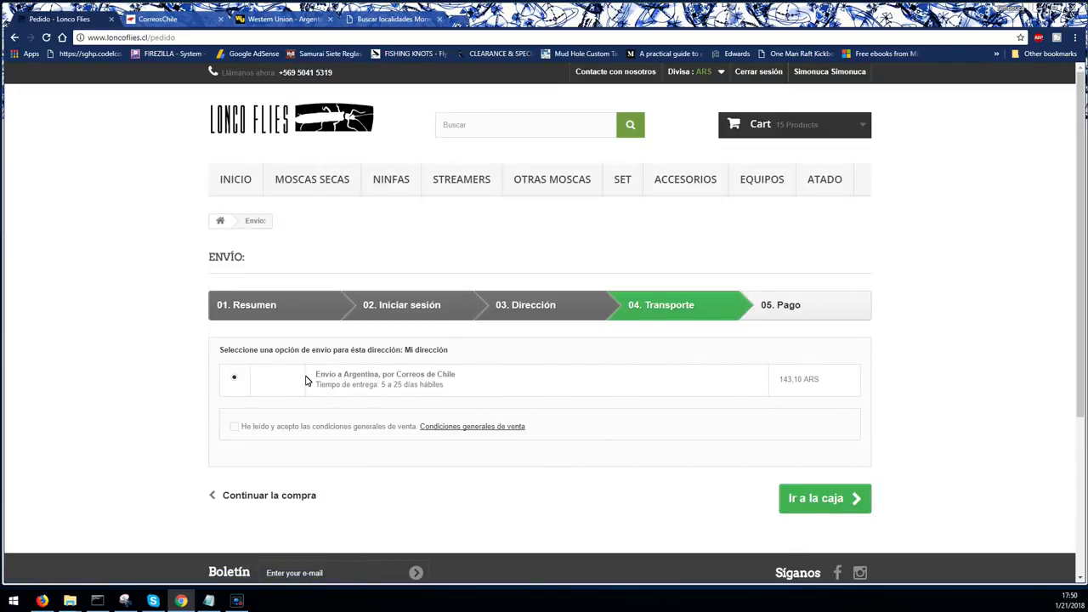
left_click_drag(314, 376, 476, 375)
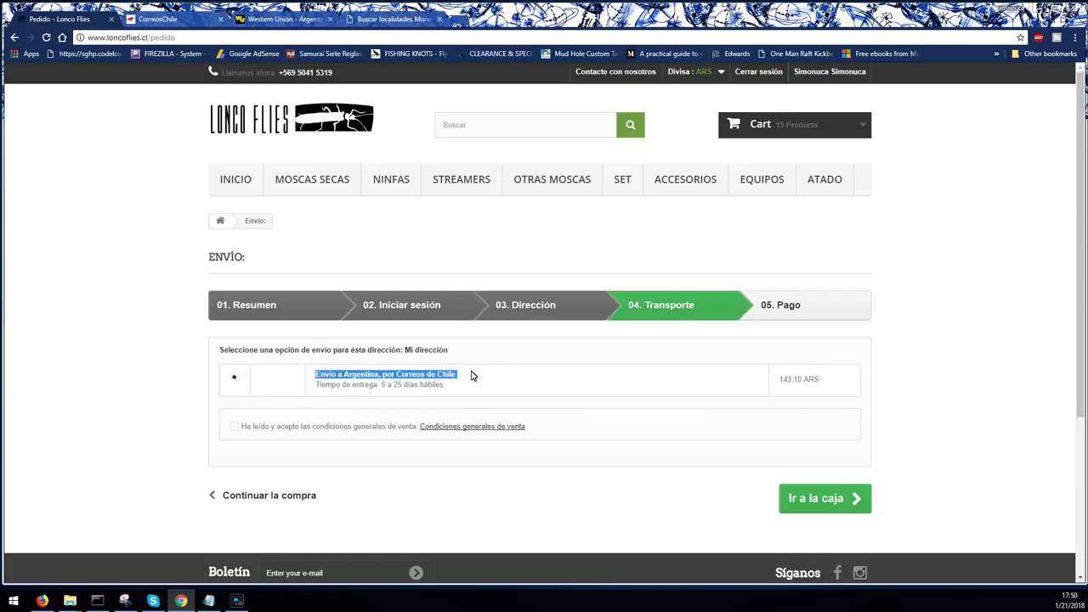
left_click_drag(380, 385, 458, 388)
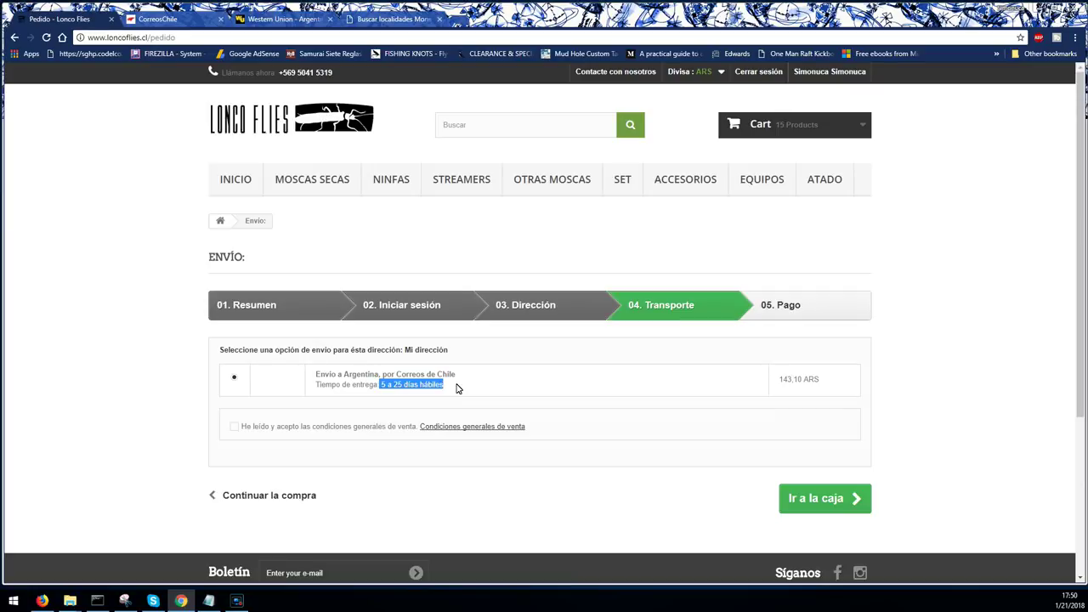
left_click_drag(781, 381, 823, 383)
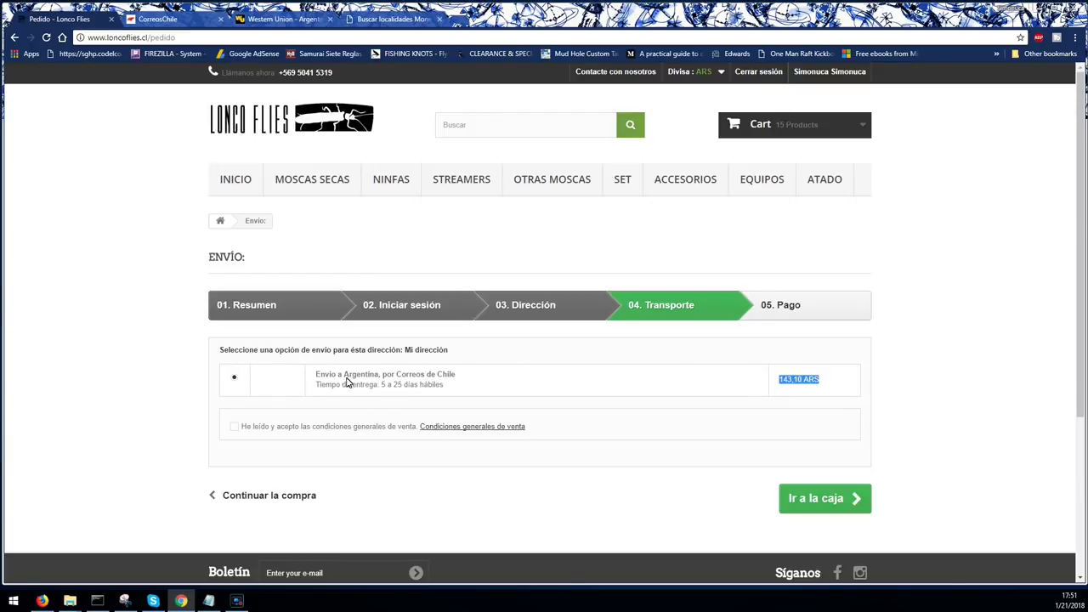
left_click(233, 427)
- Review the 491,33 ARS order and payment methods, then bring up the Western Union site
left_click(817, 500)
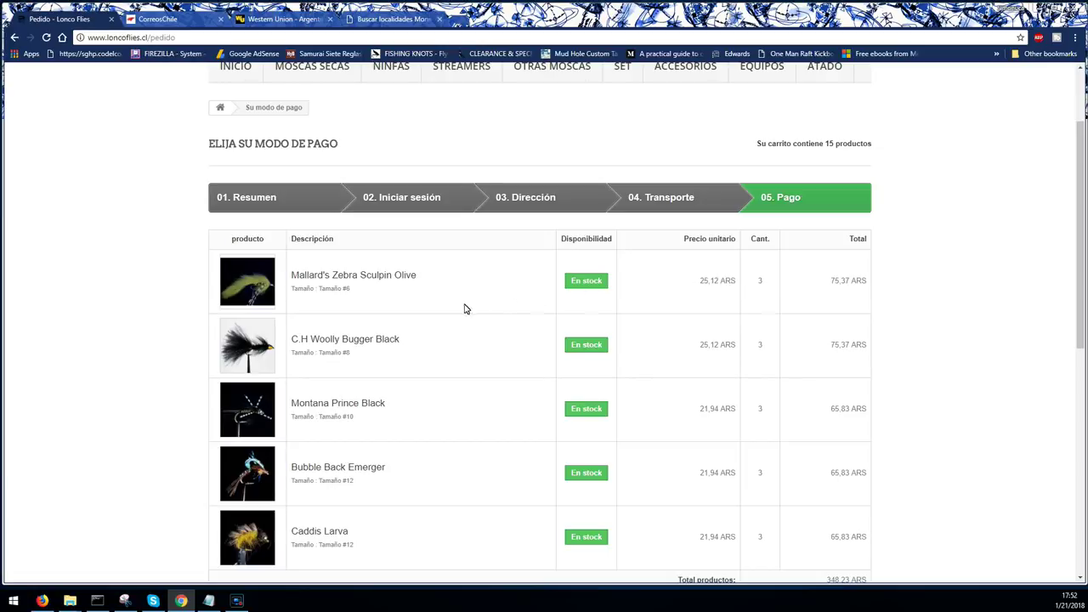
scroll(354, 291, "down", 1)
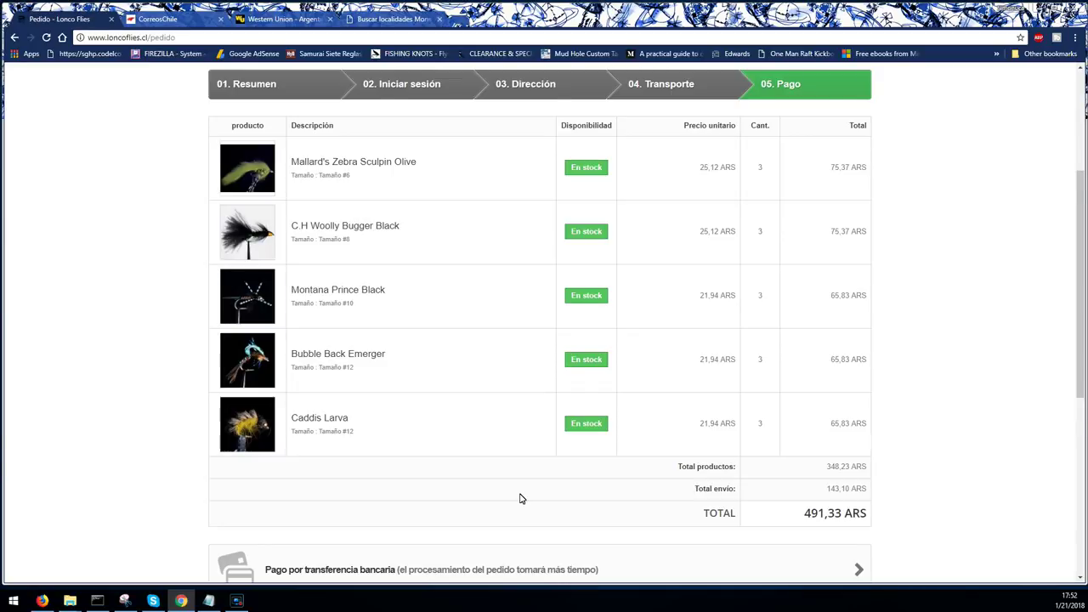
scroll(522, 498, "down", 1)
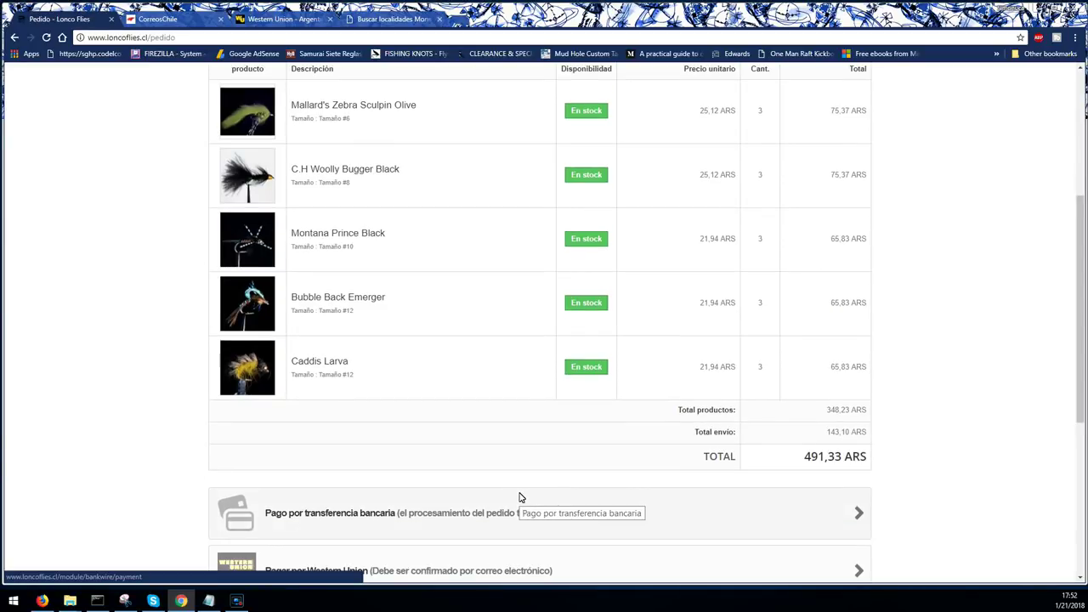
scroll(520, 498, "down", 1)
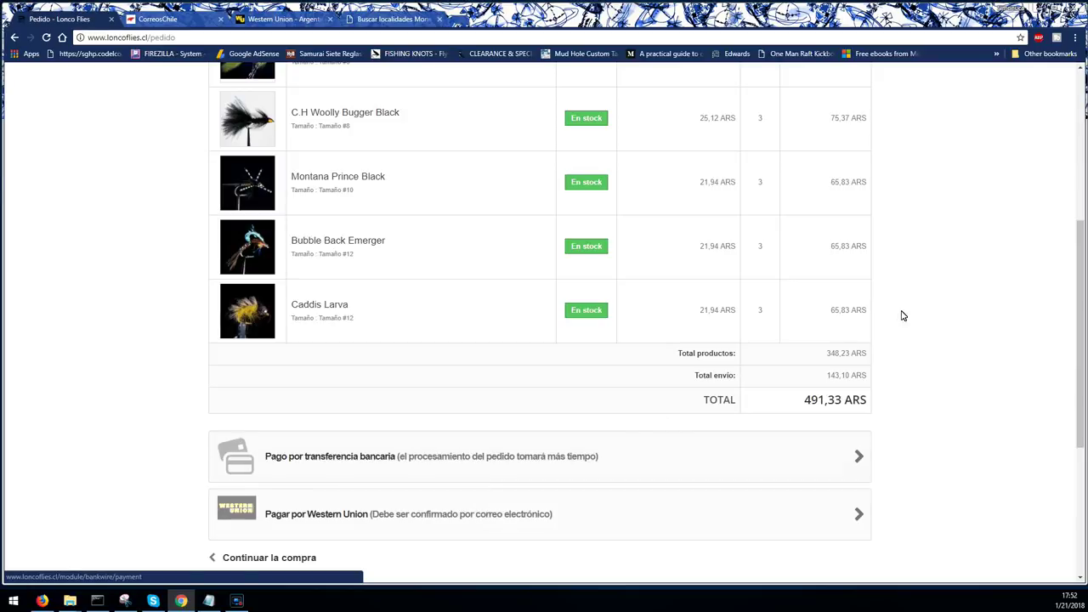
scroll(719, 267, "up", 4)
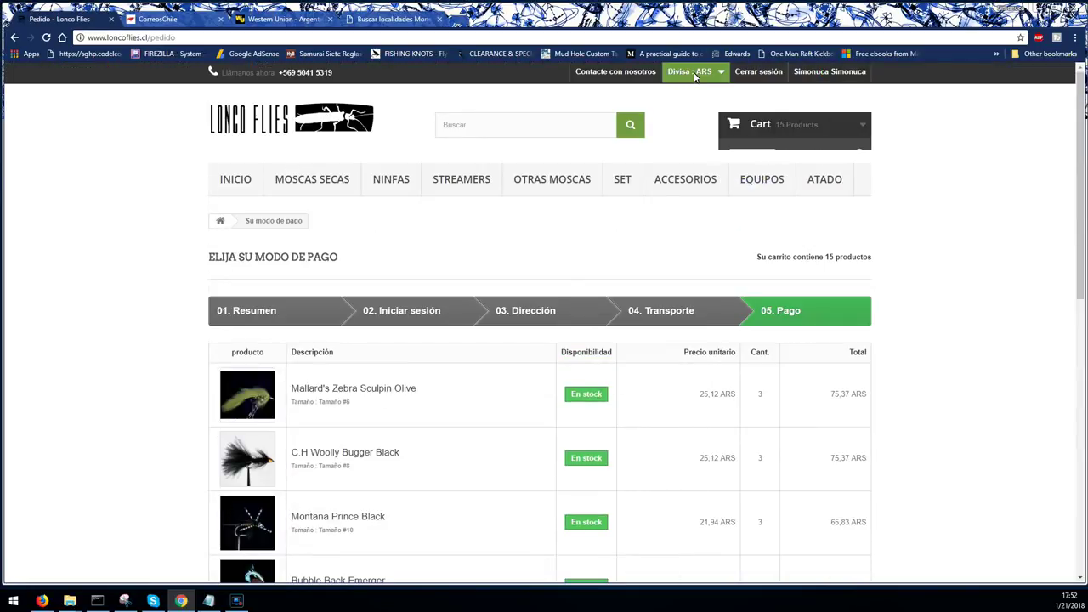
left_click(268, 19)
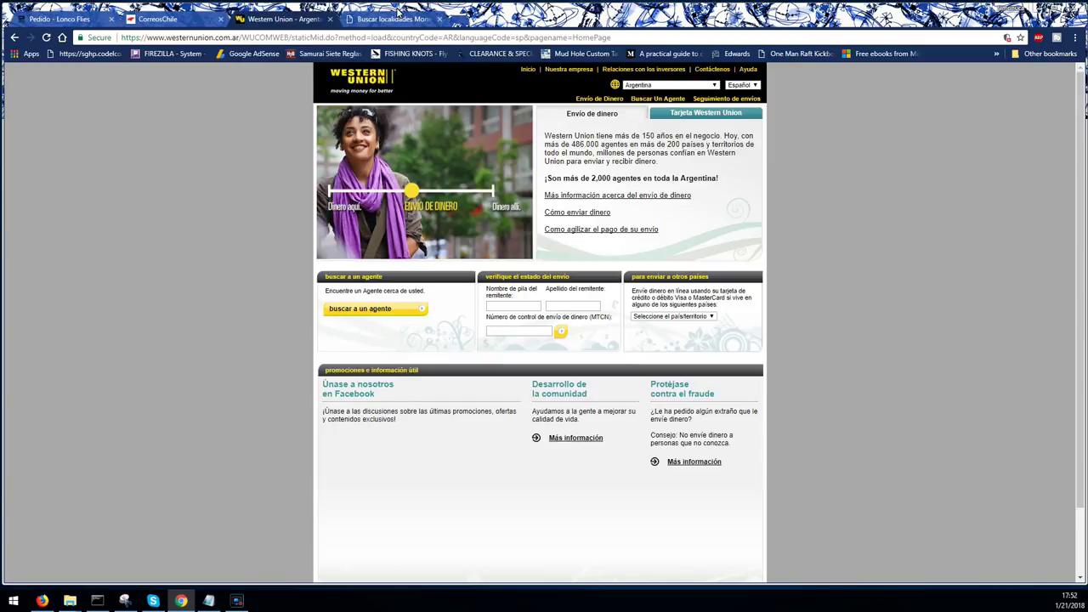
- Browse MoneyGram's agent results for Mendoza, then bring up the CorreosChile homepage
left_click(395, 19)
scroll(474, 279, "up", 1)
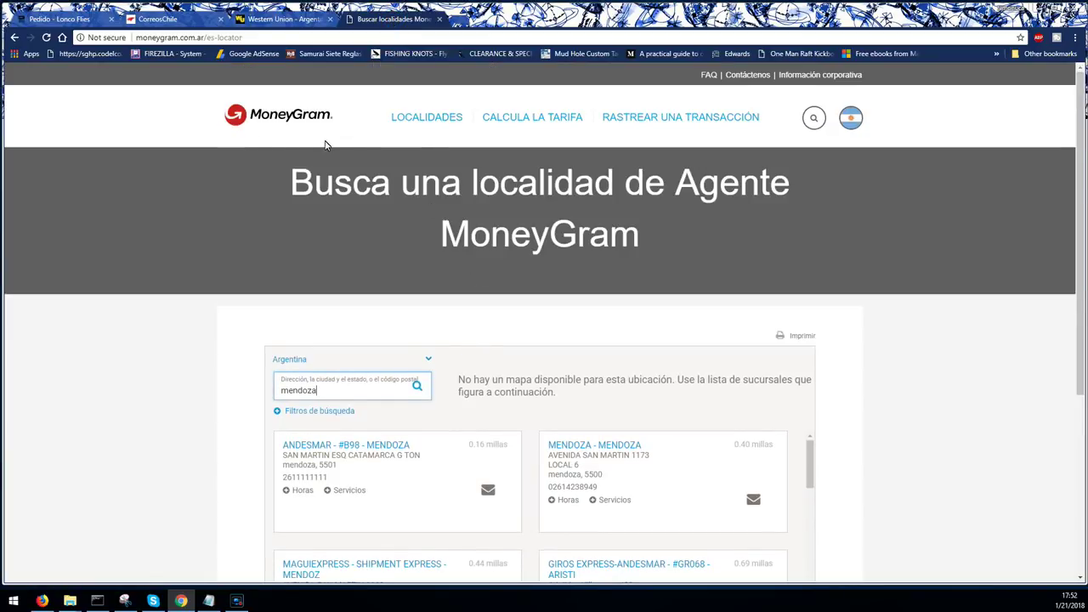
scroll(355, 230, "down", 1)
scroll(358, 233, "up", 1)
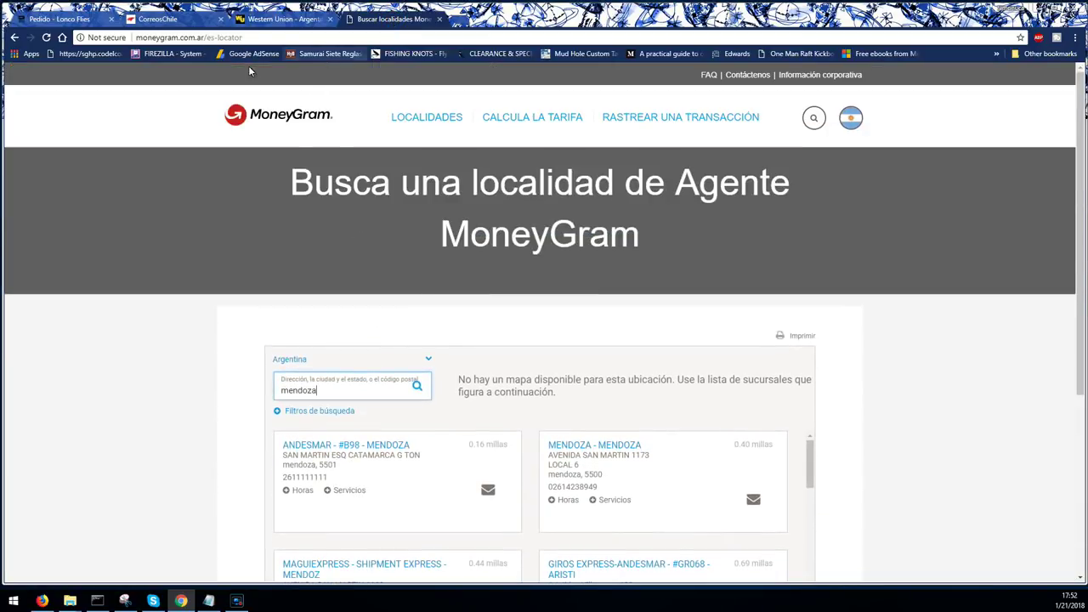
scroll(567, 354, "down", 1)
scroll(678, 389, "down", 1)
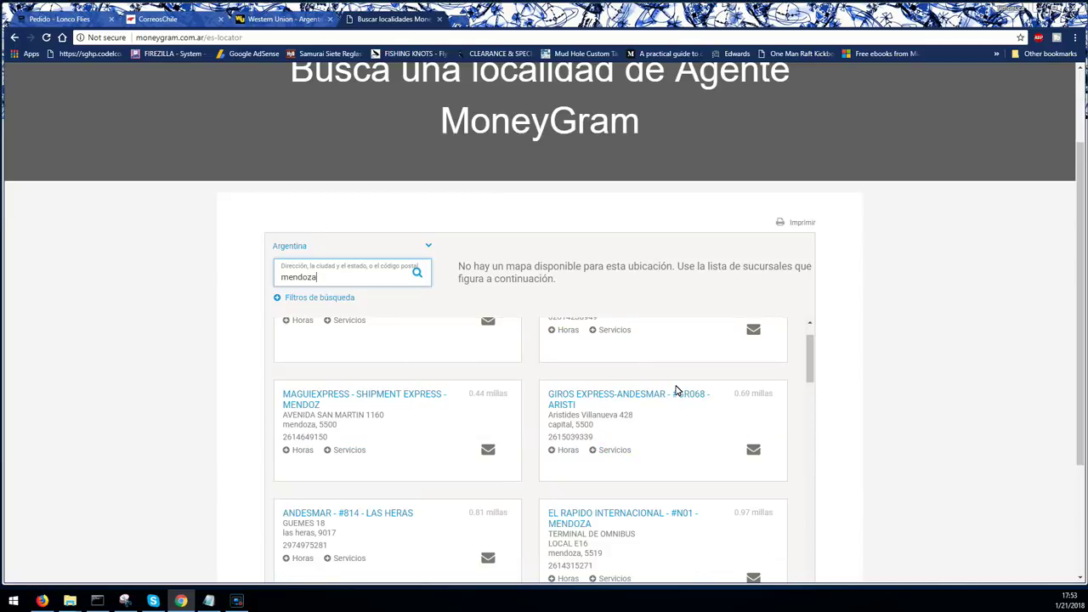
scroll(677, 390, "down", 5)
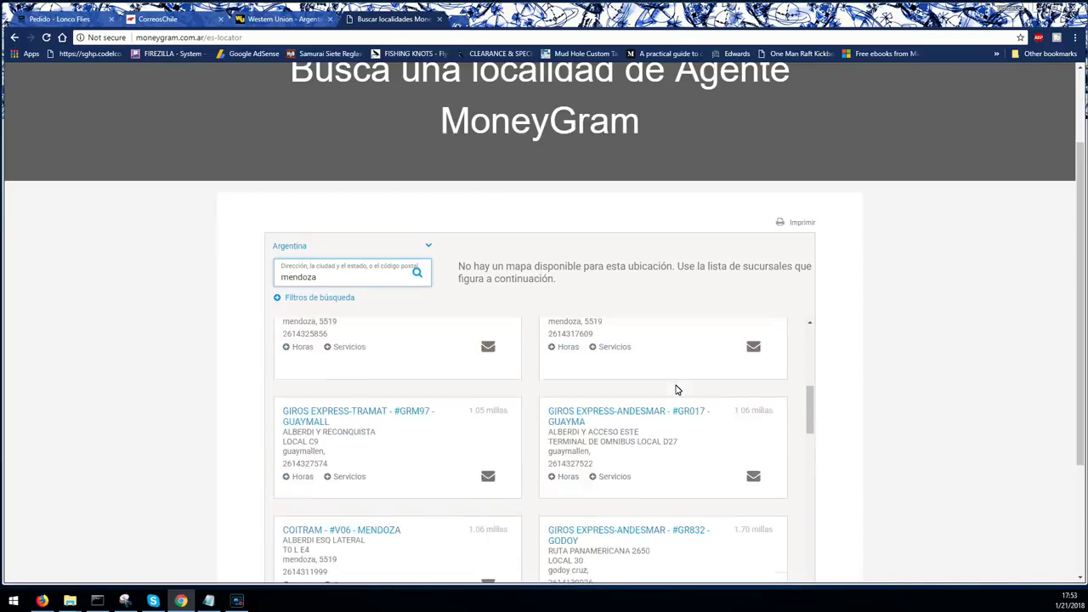
scroll(678, 390, "up", 9)
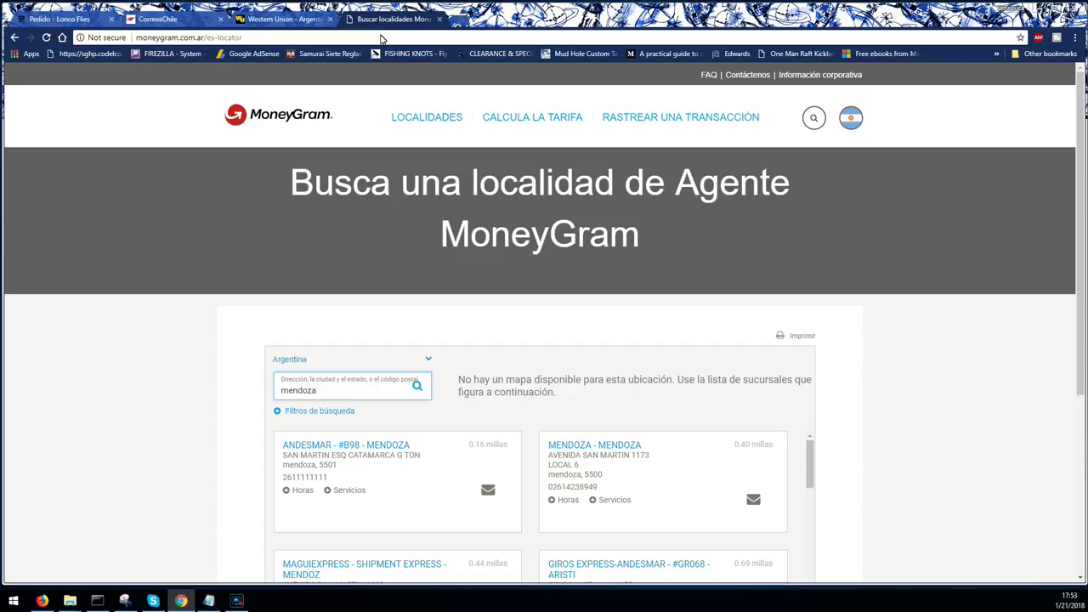
left_click(158, 19)
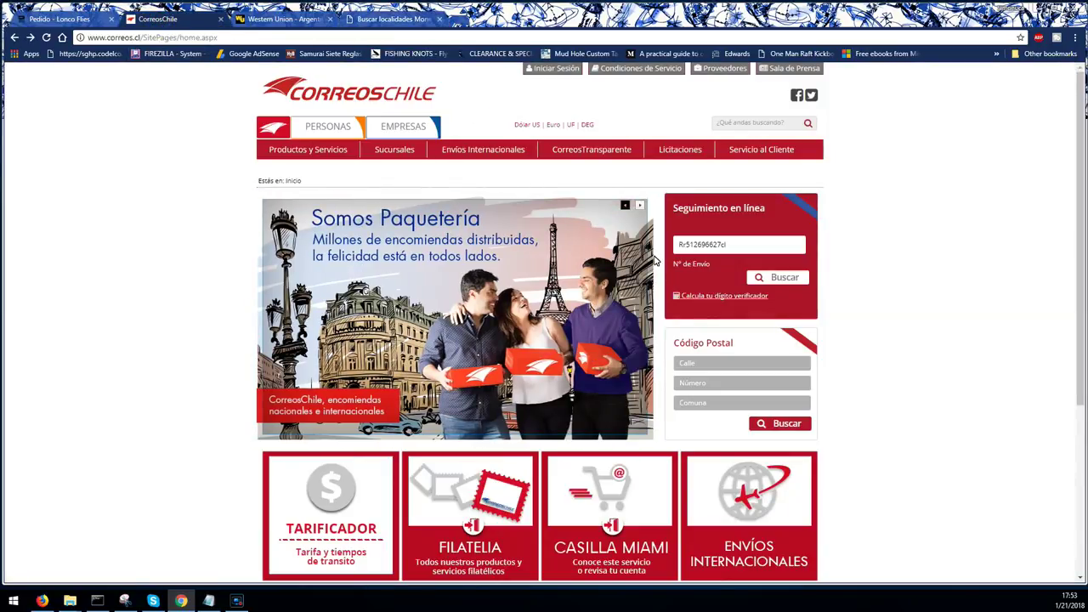